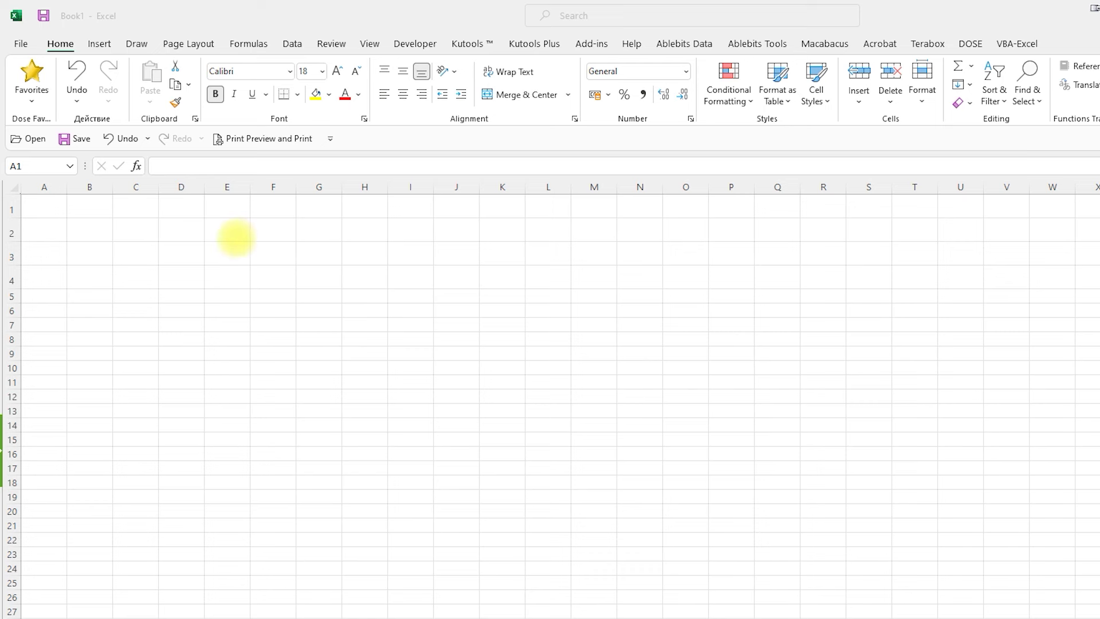
Enter the formula =1+2 in cell A1 and reselect the cell
{"action": "left_click", "coordinate": [44, 205]}
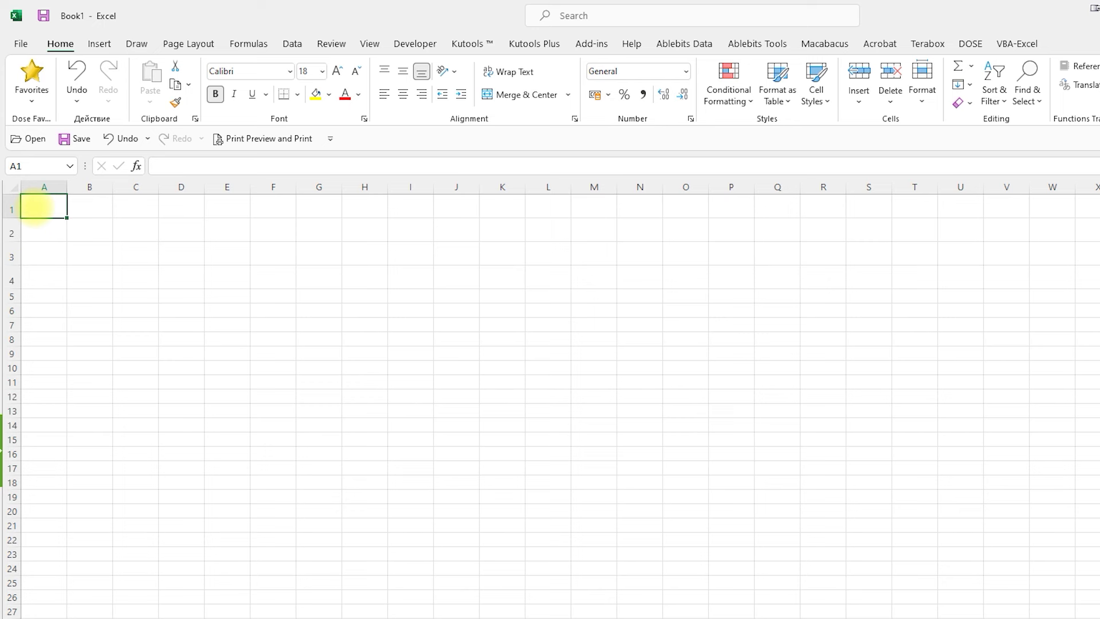
{"action": "type", "text": "="}
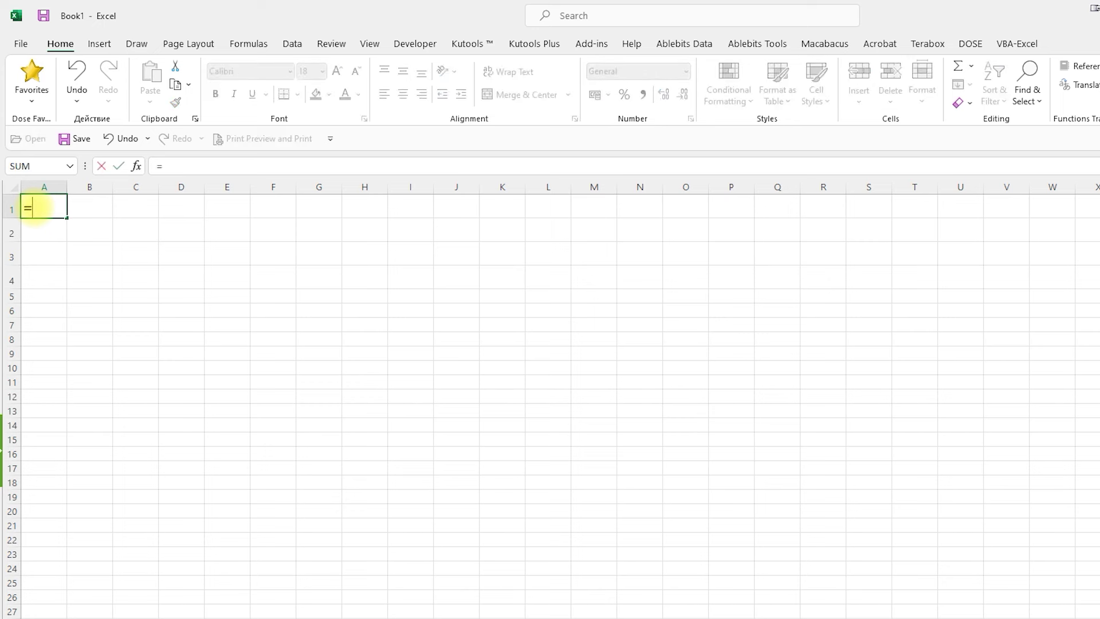
{"action": "type", "text": "1+2"}
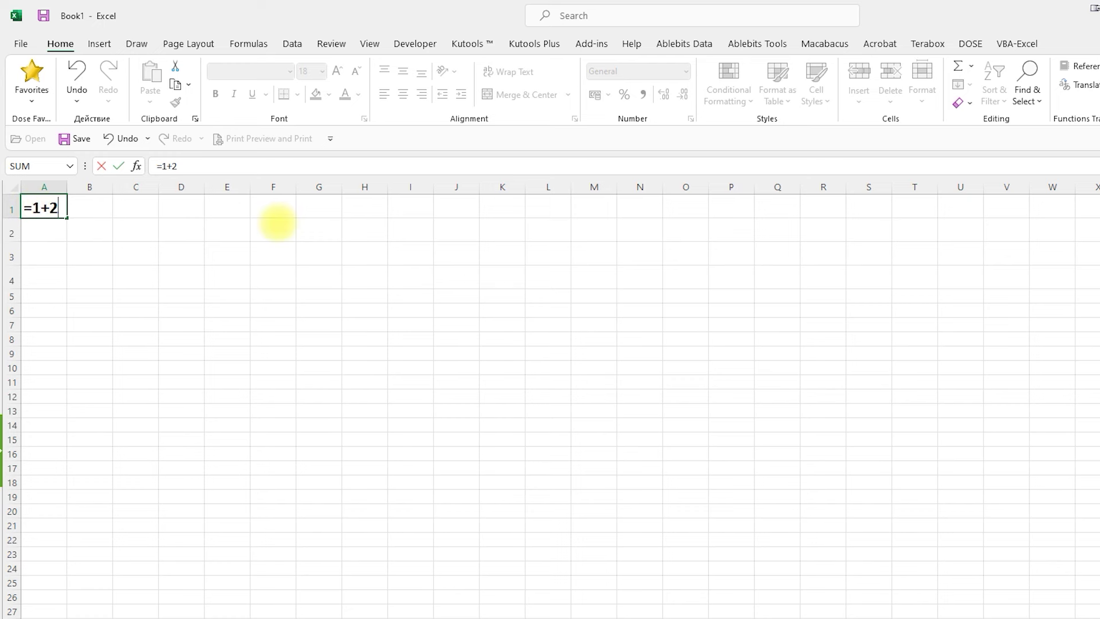
{"action": "key", "text": "Return"}
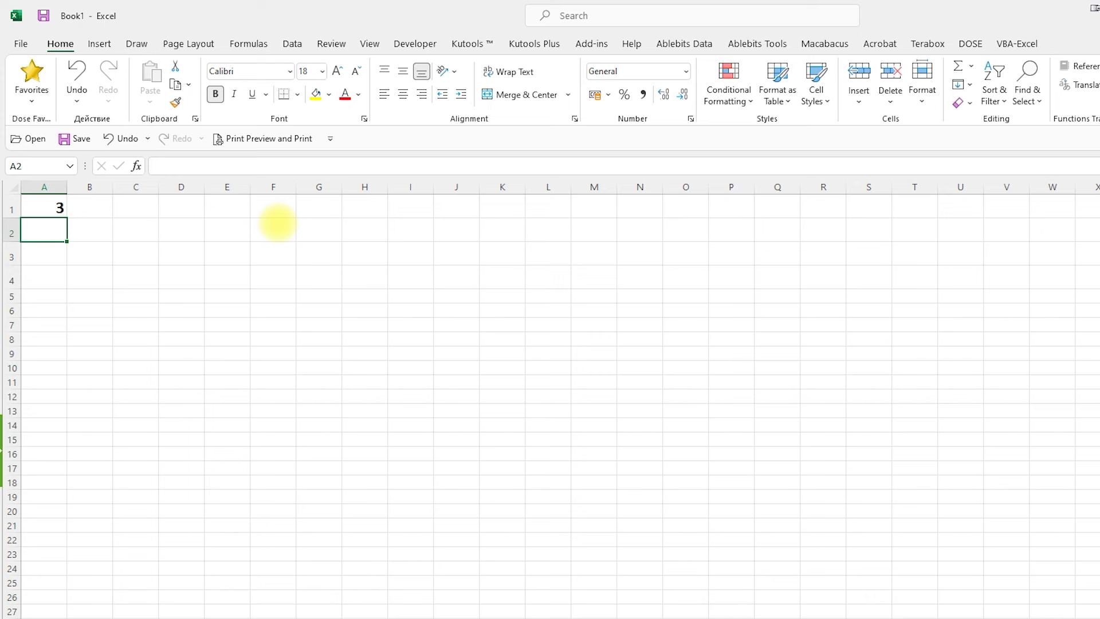
{"action": "key", "text": "Up"}
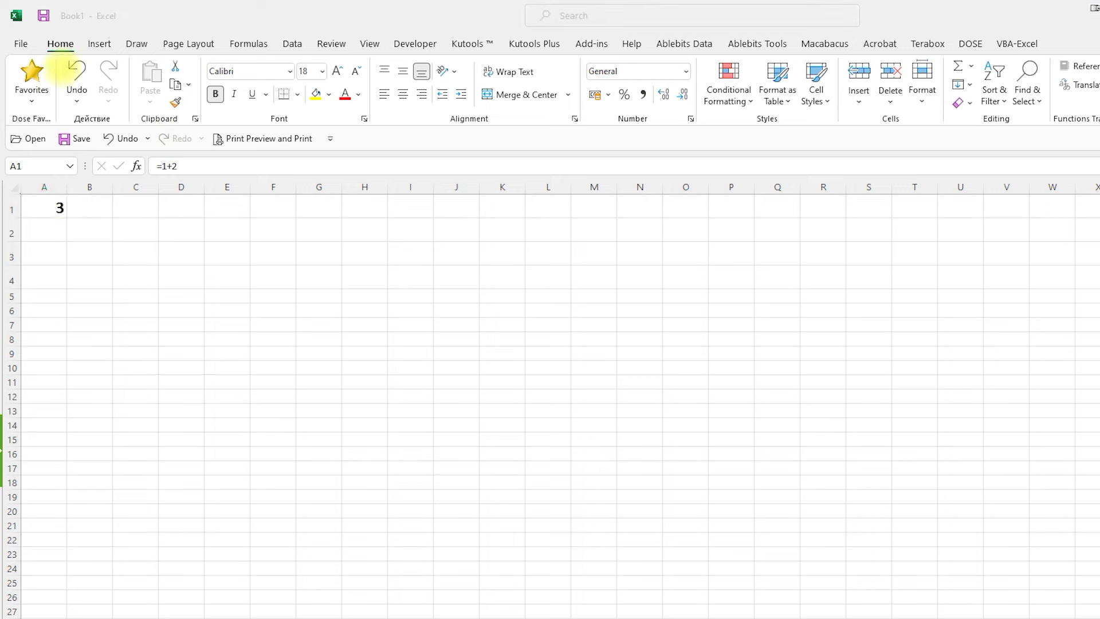
Save the workbook to the Desktop as an Excel Workbook named mashgulot
{"action": "left_click", "coordinate": [21, 44]}
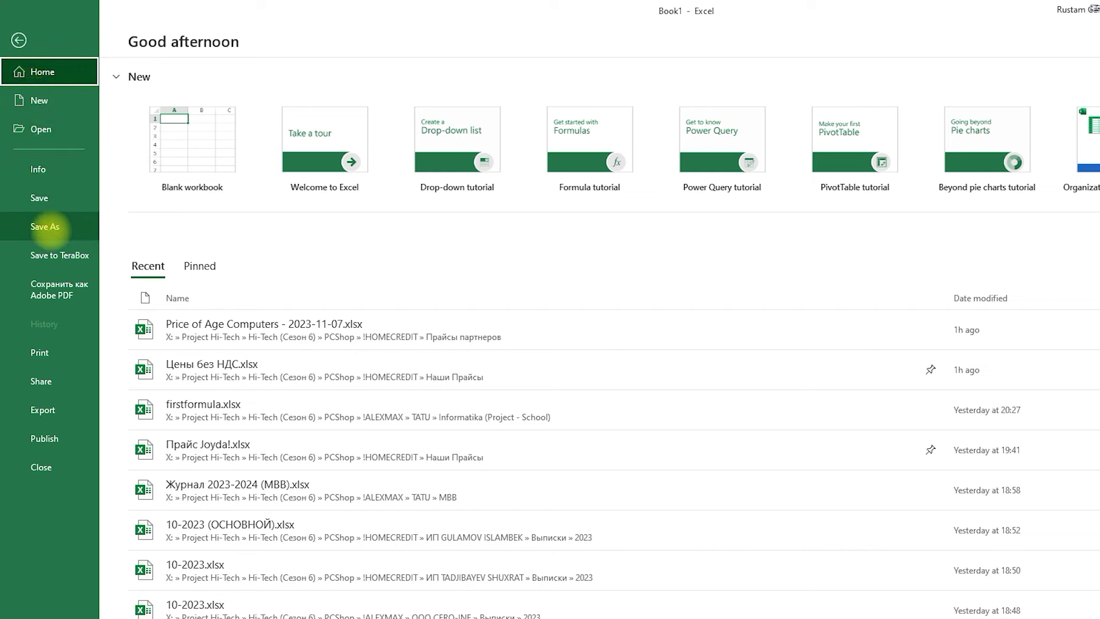
{"action": "left_click", "coordinate": [48, 227]}
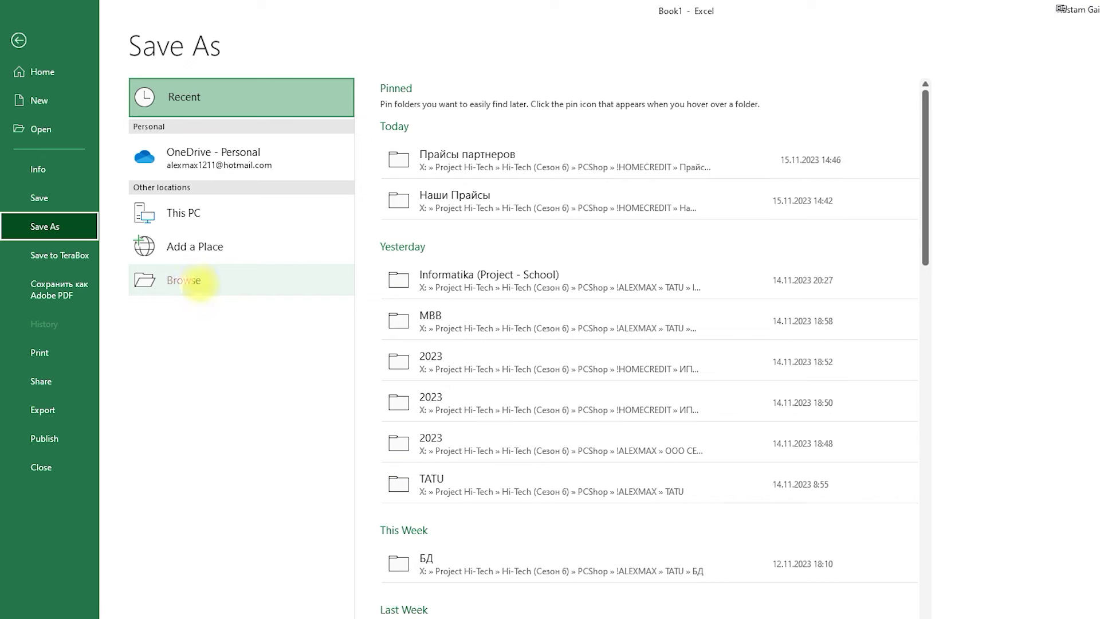
{"action": "left_click", "coordinate": [556, 351]}
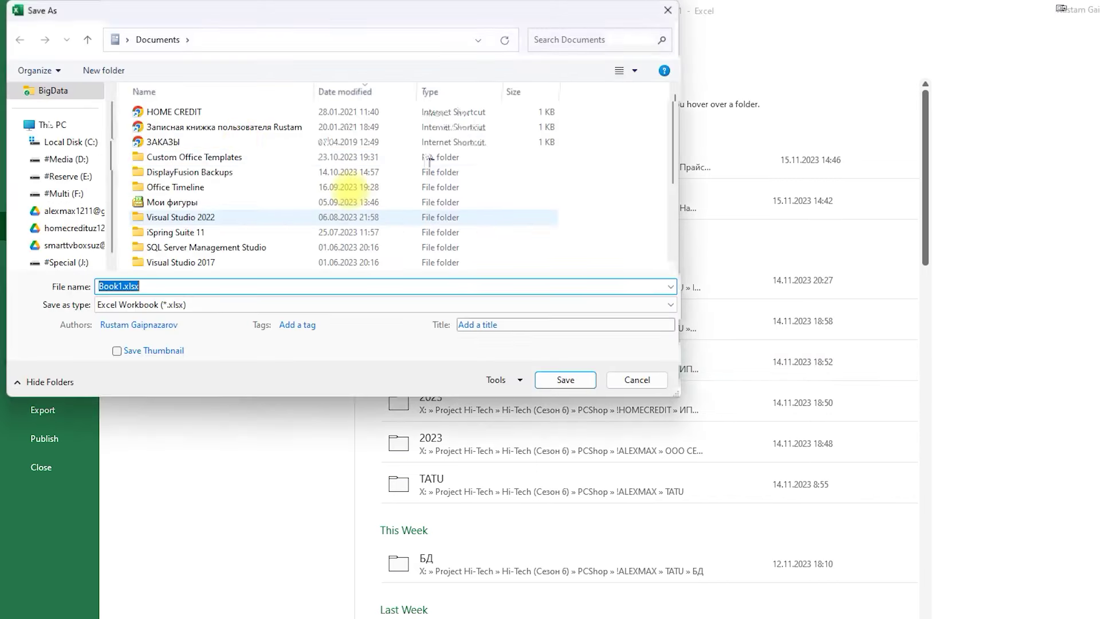
{"action": "scroll", "coordinate": [112, 120], "scroll_direction": "up", "scroll_amount": 5}
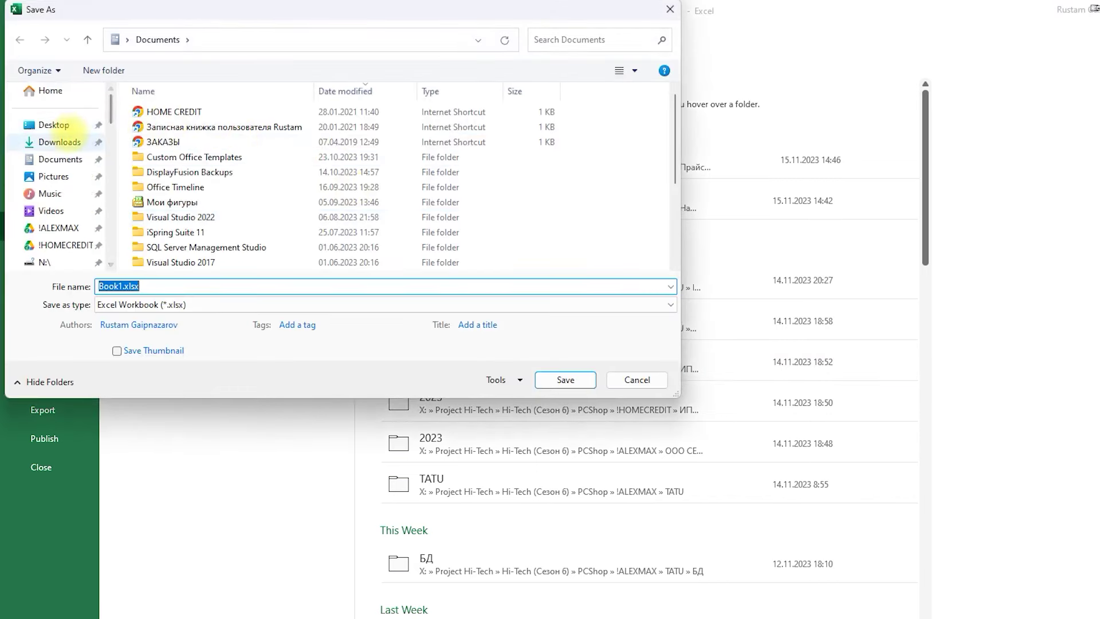
{"action": "left_click", "coordinate": [46, 123]}
{"action": "left_click", "coordinate": [189, 285]}
{"action": "type", "text": "mashgu"}
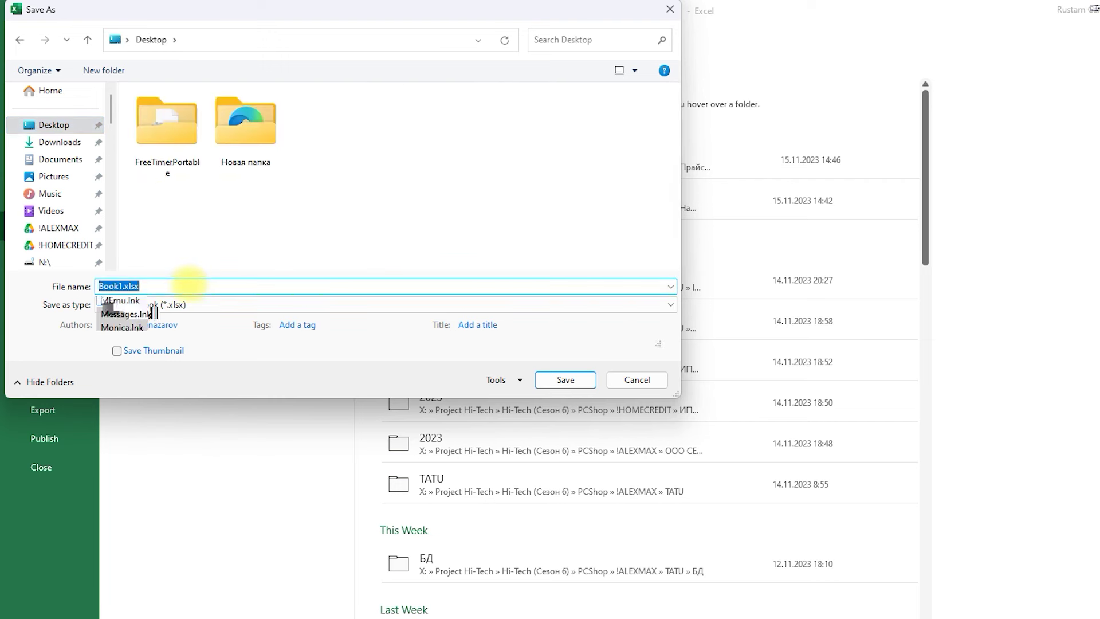
{"action": "type", "text": "lot"}
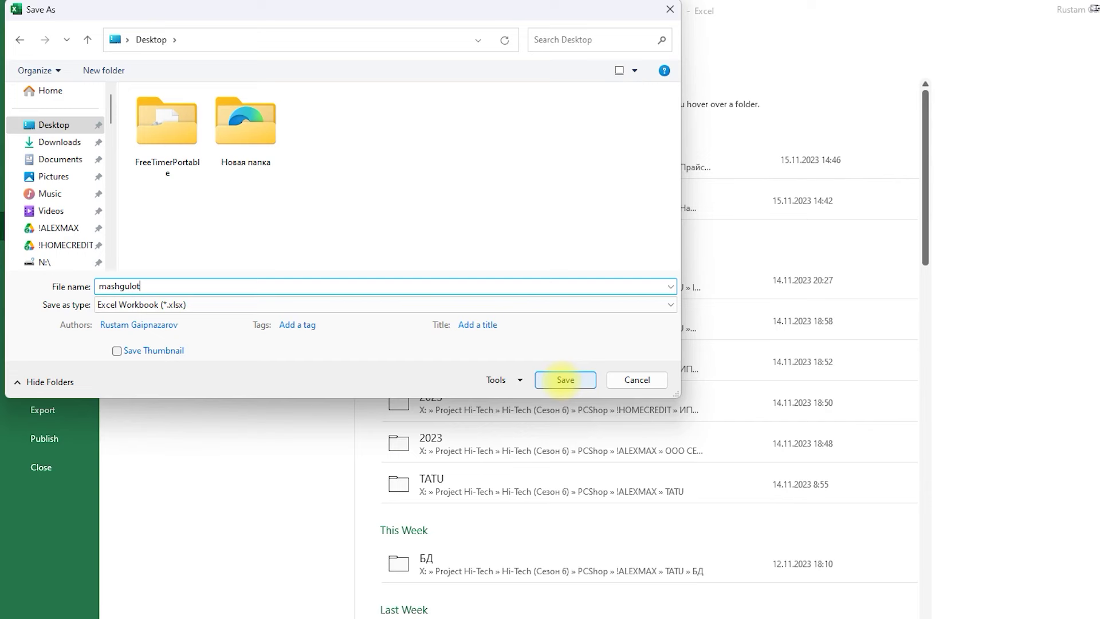
{"action": "left_click", "coordinate": [564, 380]}
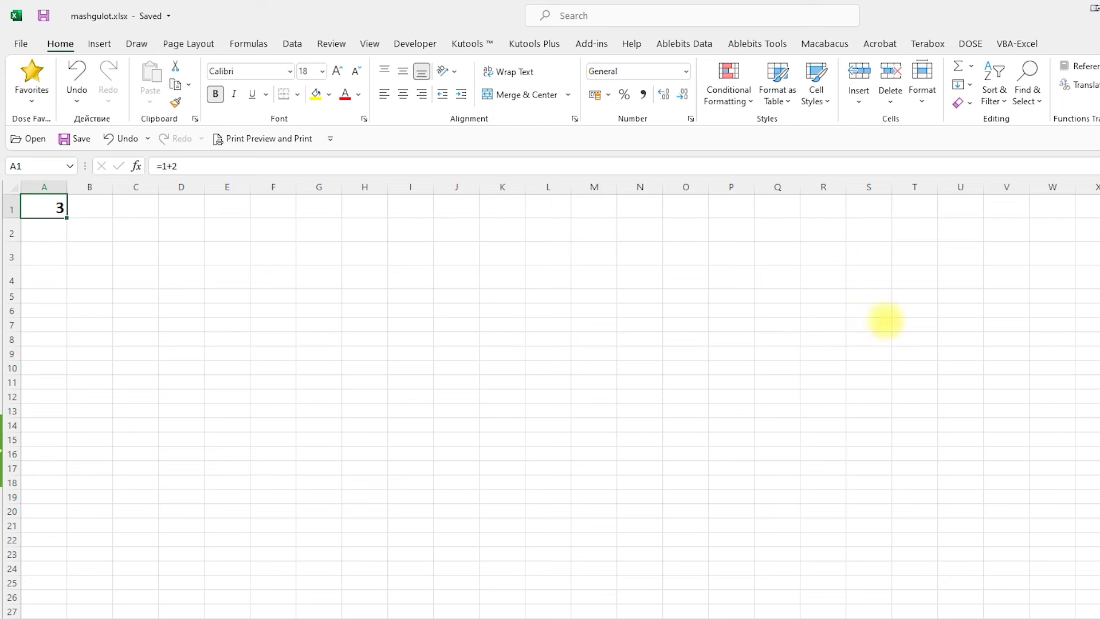
Replace the formula in A1 with =2+5 and enter =5*2 in B1
{"action": "key", "text": "Delete"}
{"action": "key", "text": "Right"}
{"action": "key", "text": "Left"}
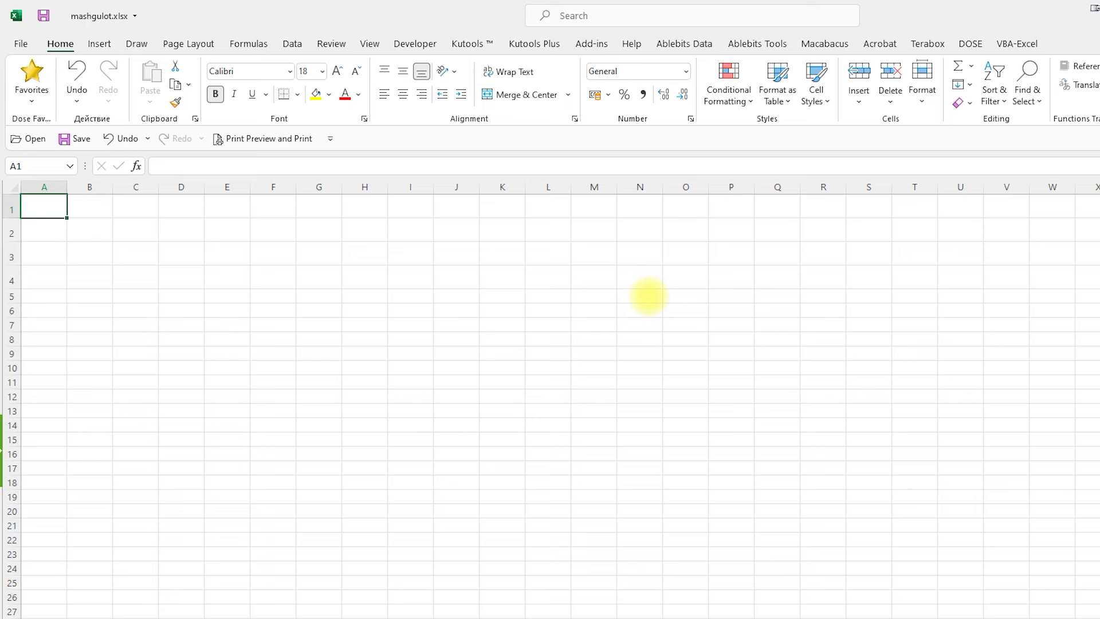
{"action": "type", "text": "=2+"}
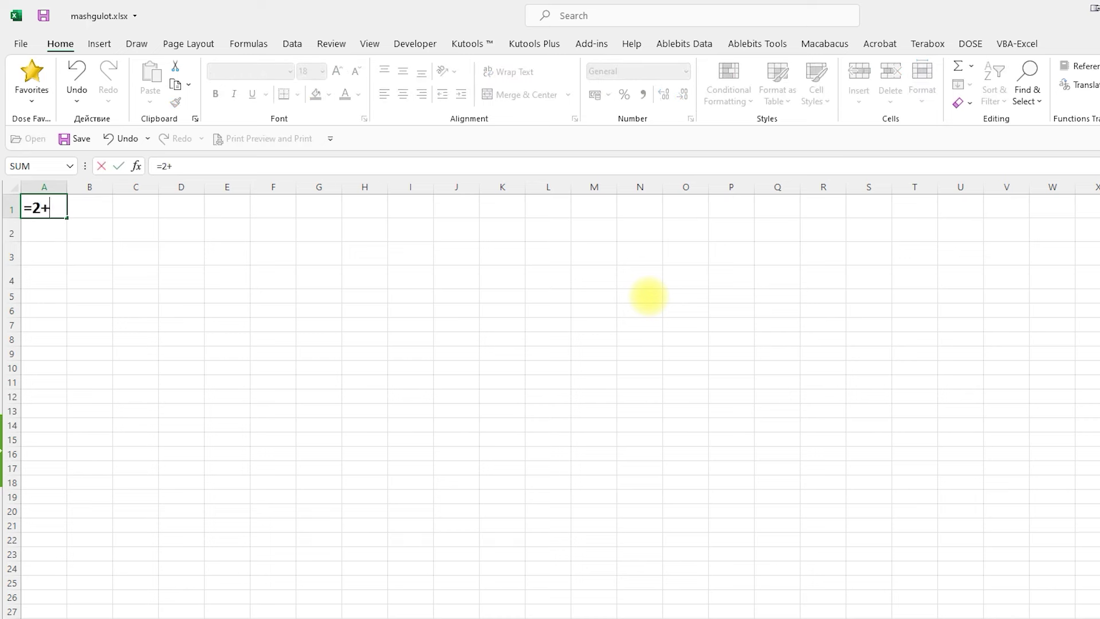
{"action": "type", "text": "5"}
{"action": "key", "text": "Tab"}
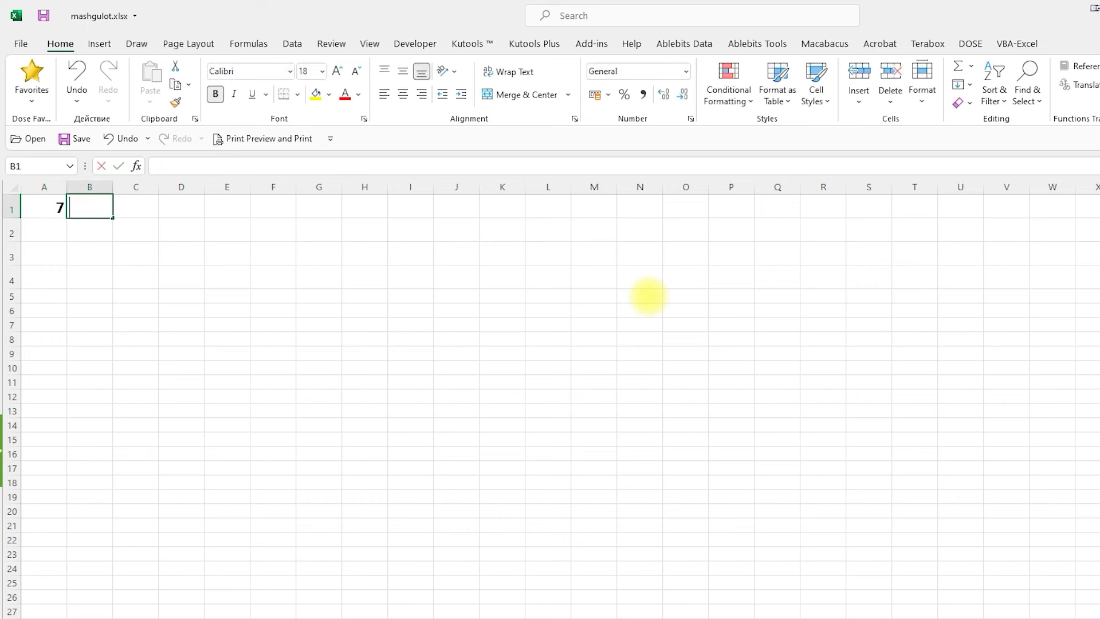
{"action": "type", "text": "=5*2"}
{"action": "key", "text": "ctrl+Return"}
{"action": "key", "text": "Tab"}
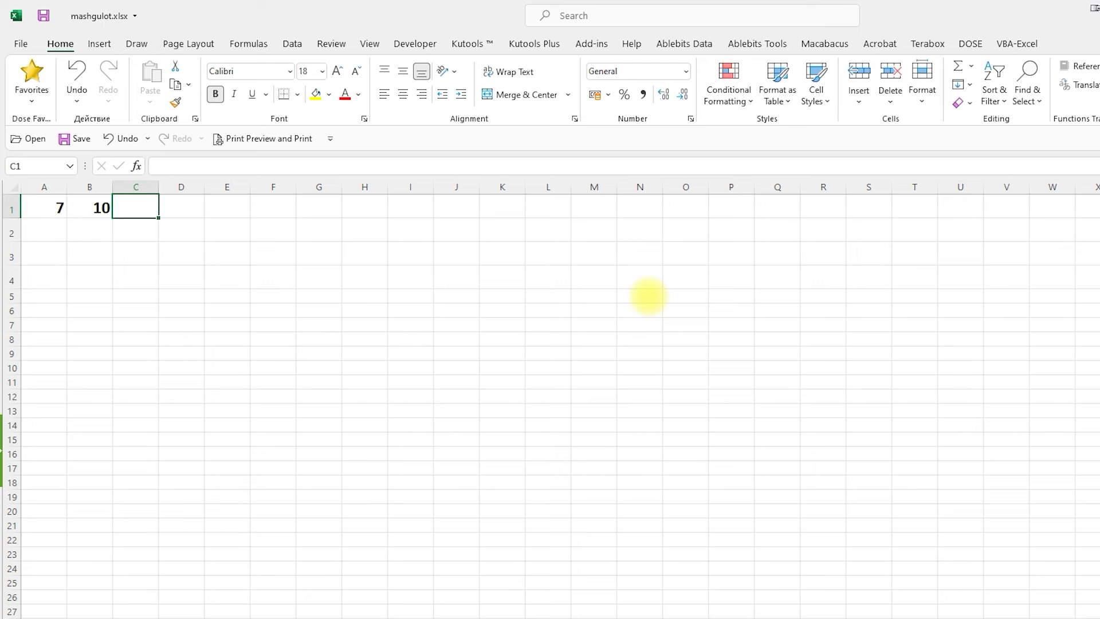
Enter the formula =10/2 in C1 and =10*2 in D1
{"action": "type", "text": "=10/"}
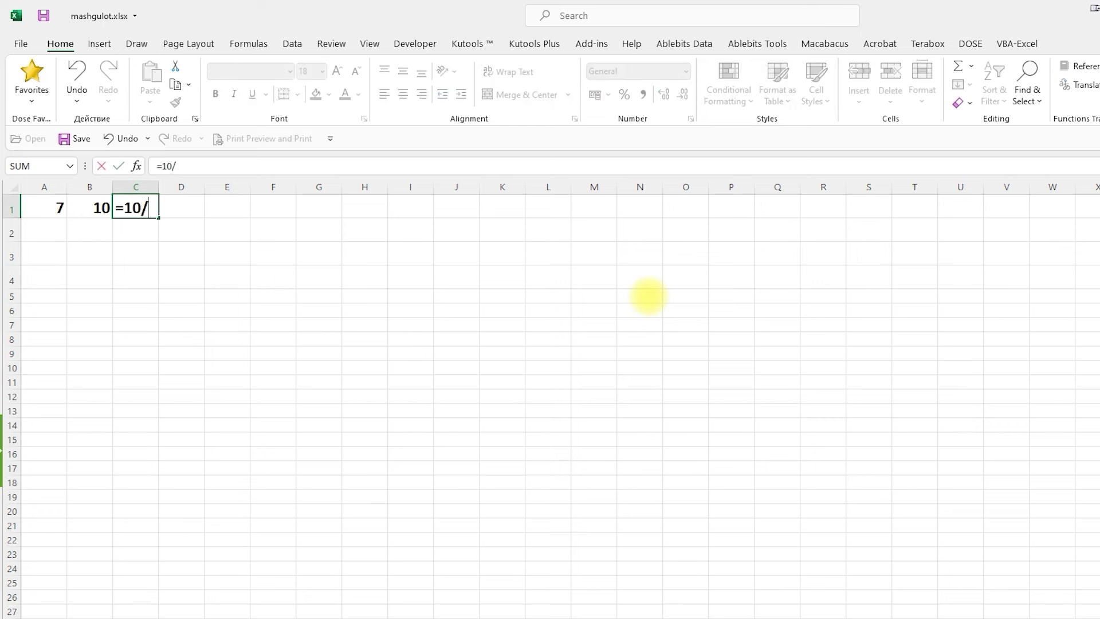
{"action": "type", "text": "2"}
{"action": "key", "text": "Return"}
{"action": "key", "text": "Up"}
{"action": "key", "text": "Right"}
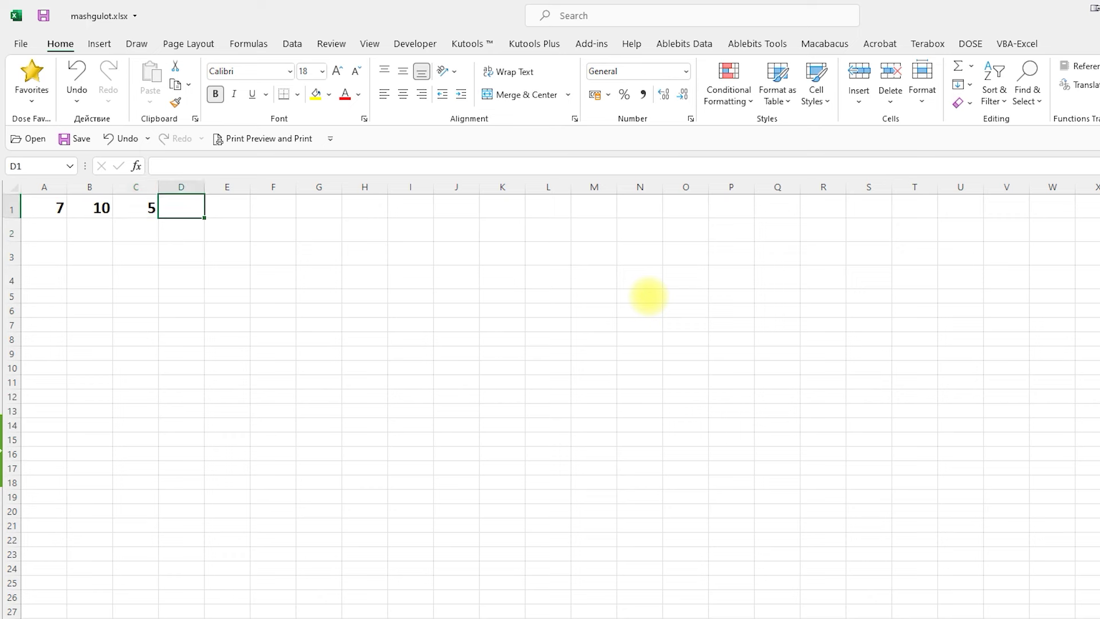
{"action": "type", "text": "=10*2"}
{"action": "key", "text": "Return"}
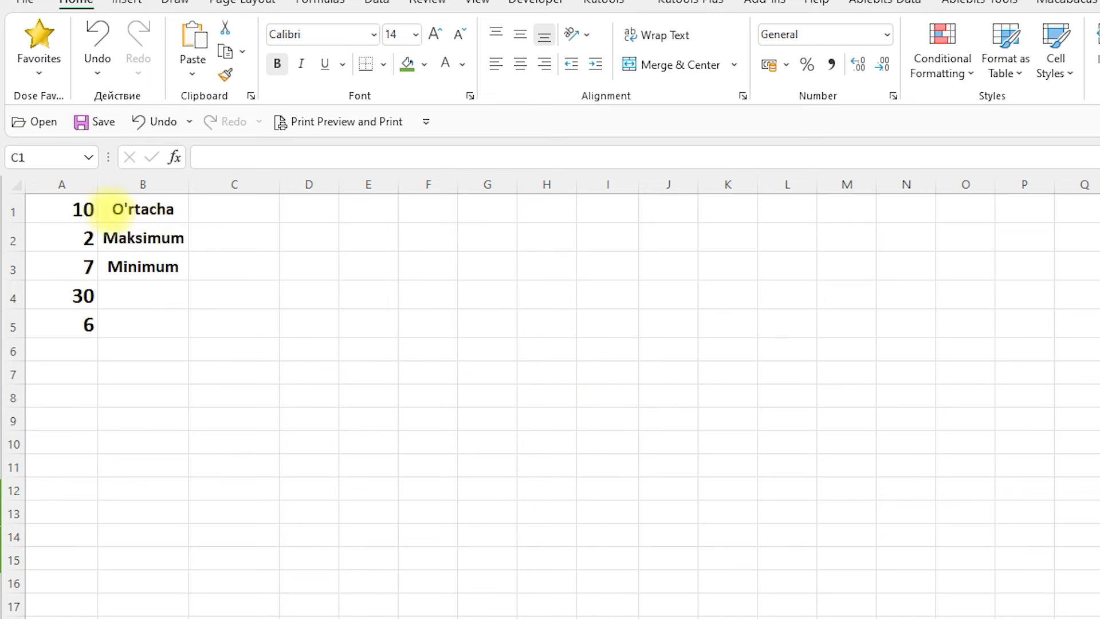
Examine the numbers in A1:A5 and the labels O'rtacha, Maksimum and Minimum in B1:B3
{"action": "left_click", "coordinate": [77, 209]}
{"action": "left_click", "coordinate": [83, 238]}
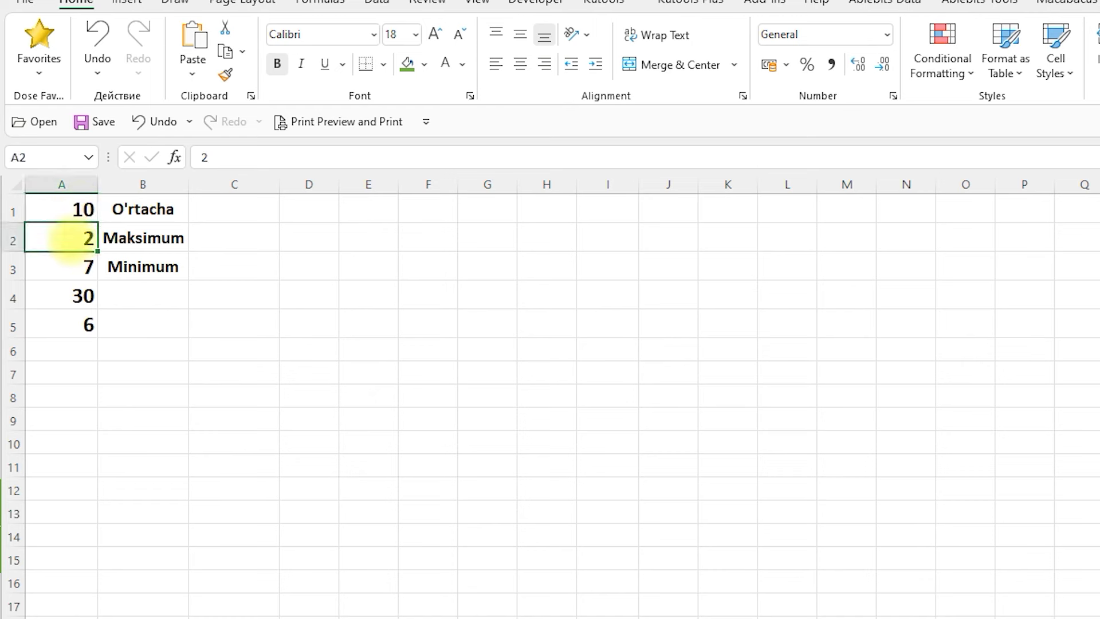
{"action": "left_click", "coordinate": [63, 268]}
{"action": "left_click", "coordinate": [73, 295]}
{"action": "left_click", "coordinate": [63, 324]}
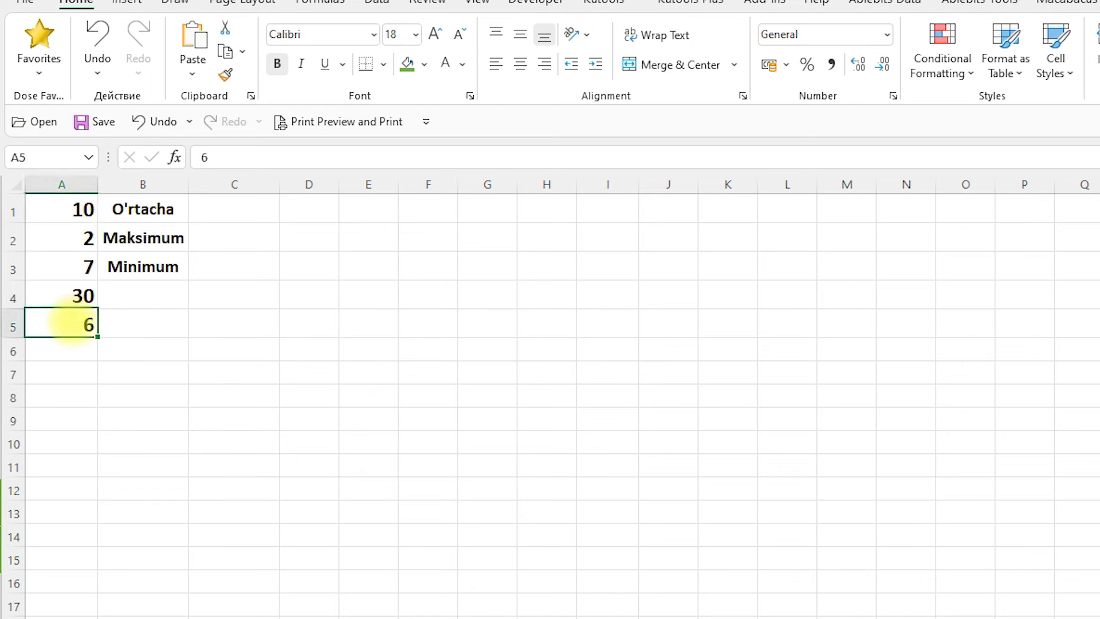
{"action": "left_click_drag", "start_coordinate": [75, 209], "coordinate": [60, 327]}
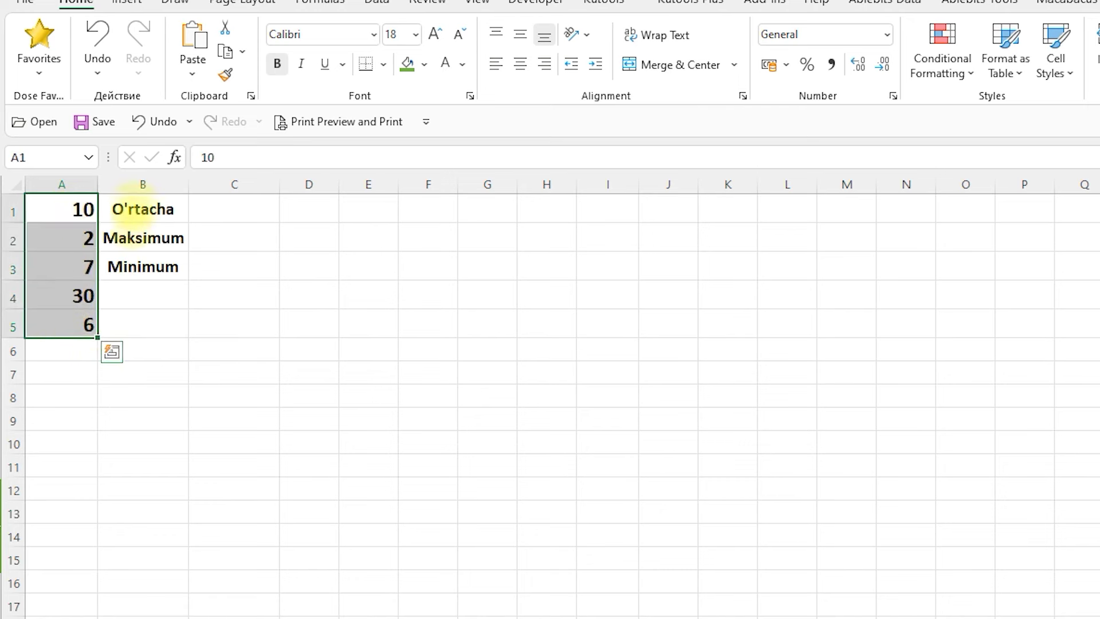
{"action": "left_click", "coordinate": [136, 213]}
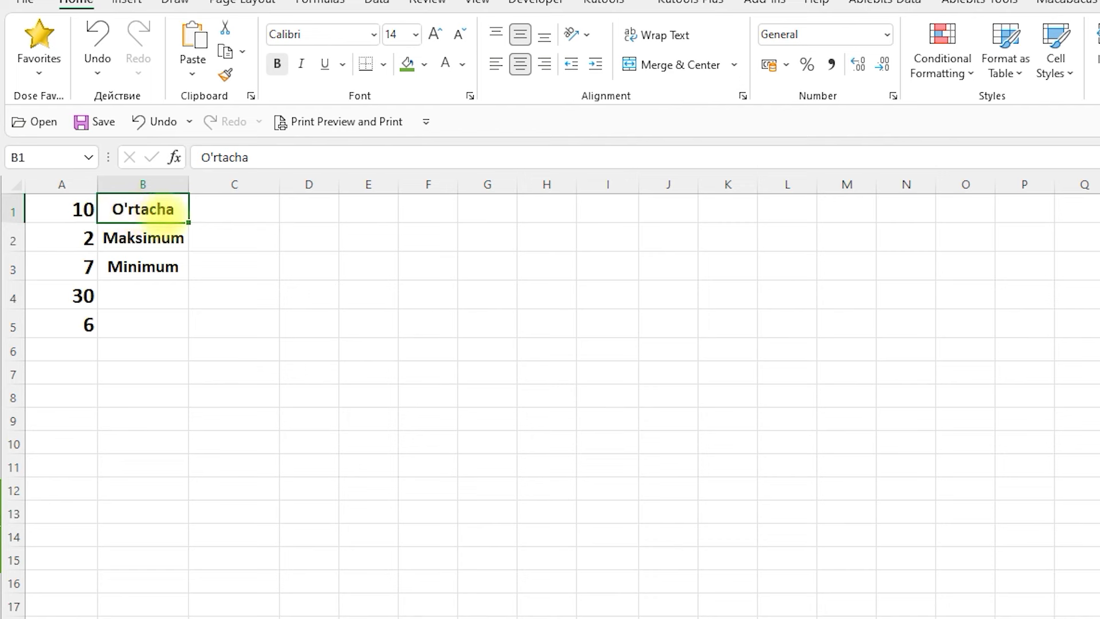
{"action": "left_click", "coordinate": [146, 238]}
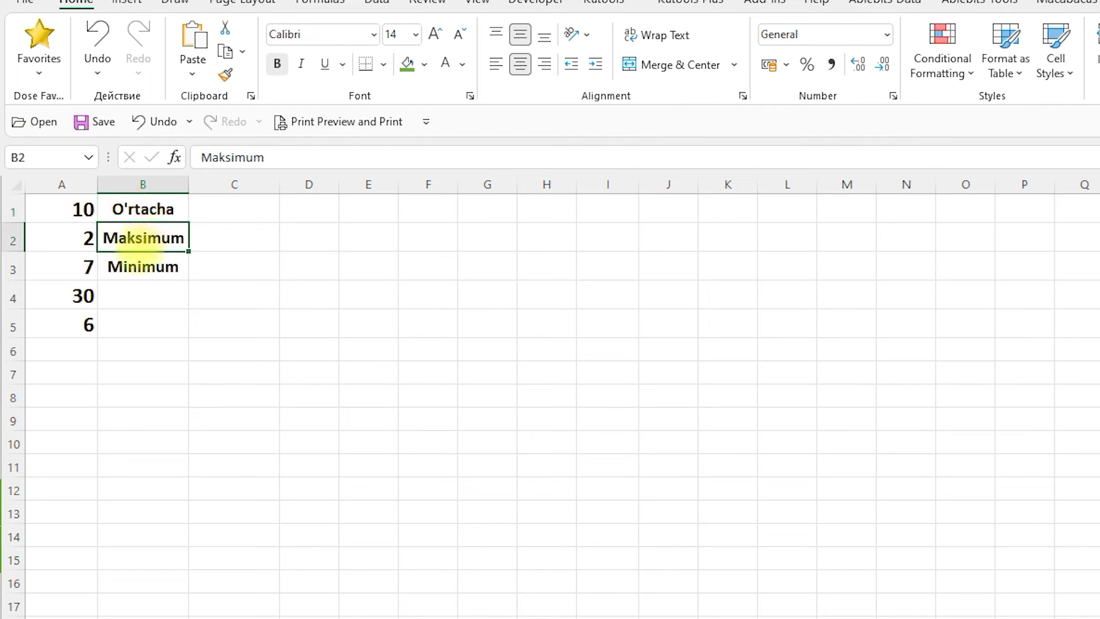
{"action": "left_click", "coordinate": [136, 268]}
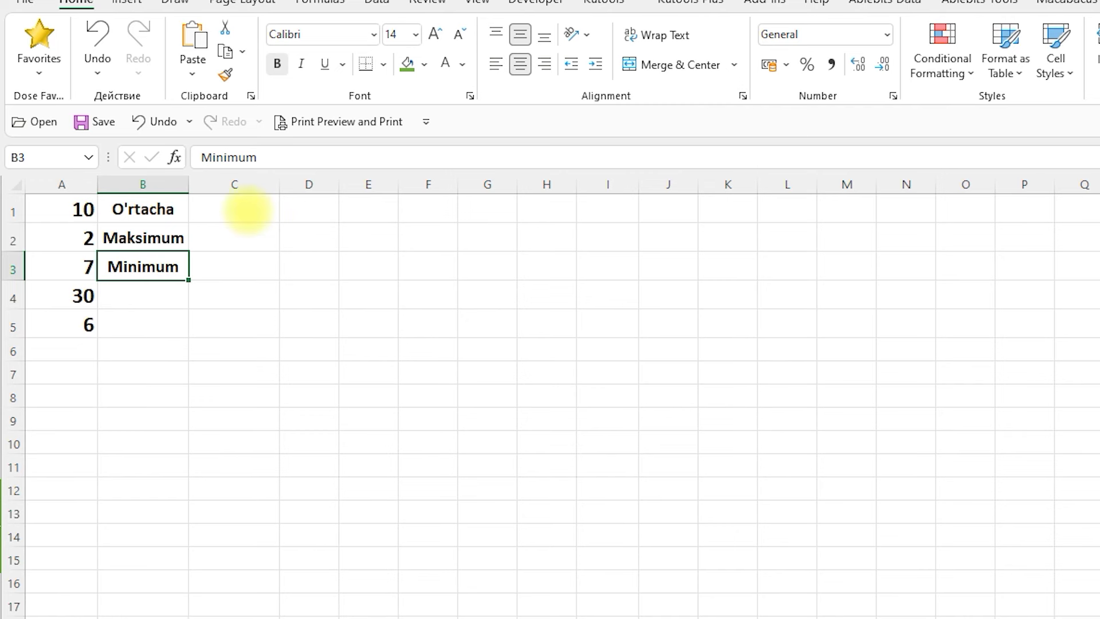
Calculate the average of A1:A5 in C1 with =AVERAGE(A1:A5), and check the source range against the formula cell
{"action": "left_click", "coordinate": [247, 210]}
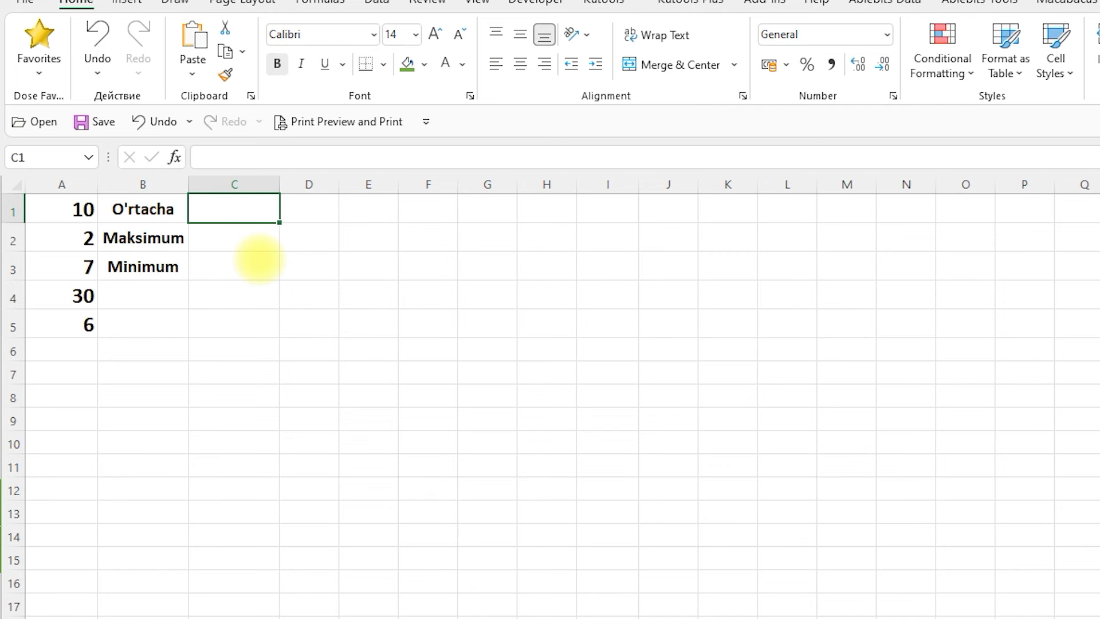
{"action": "type", "text": "=AV"}
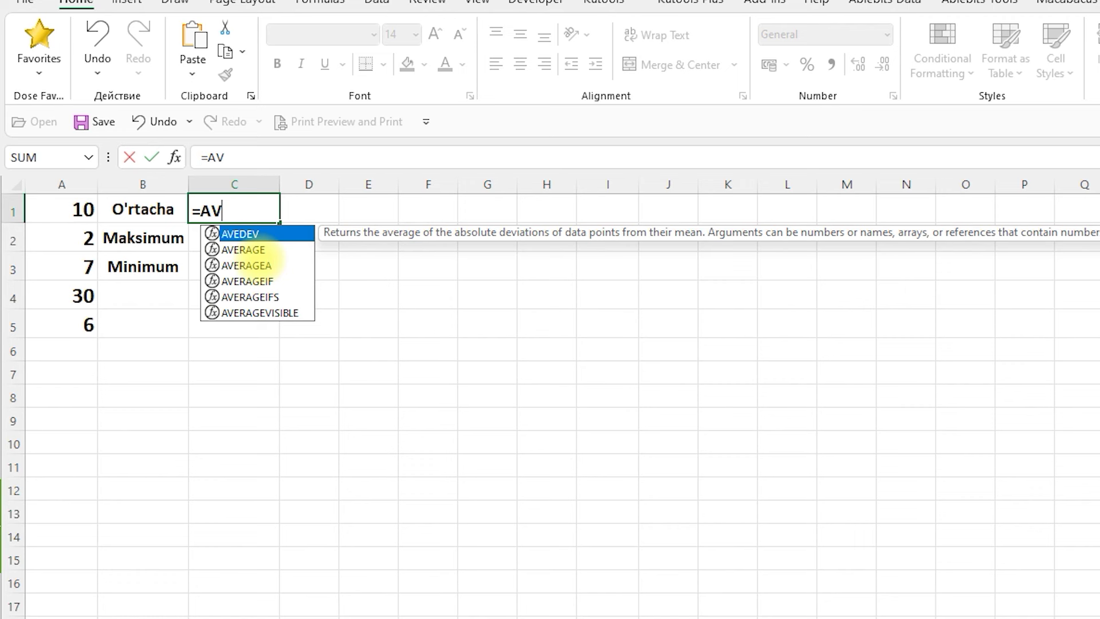
{"action": "type", "text": "ERAGE"}
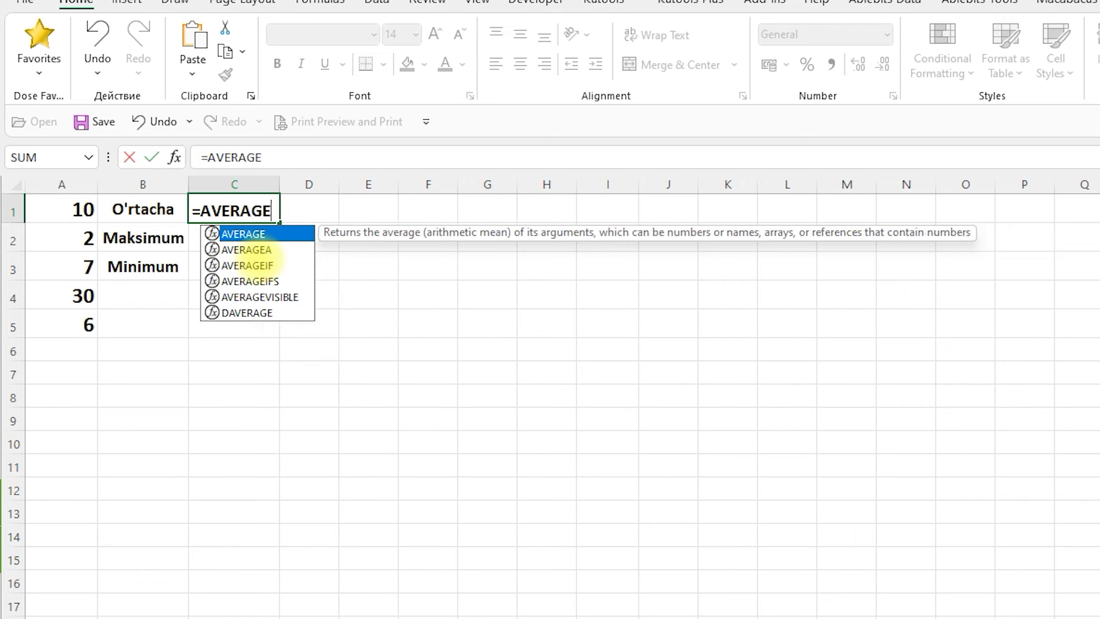
{"action": "type", "text": "(A1"}
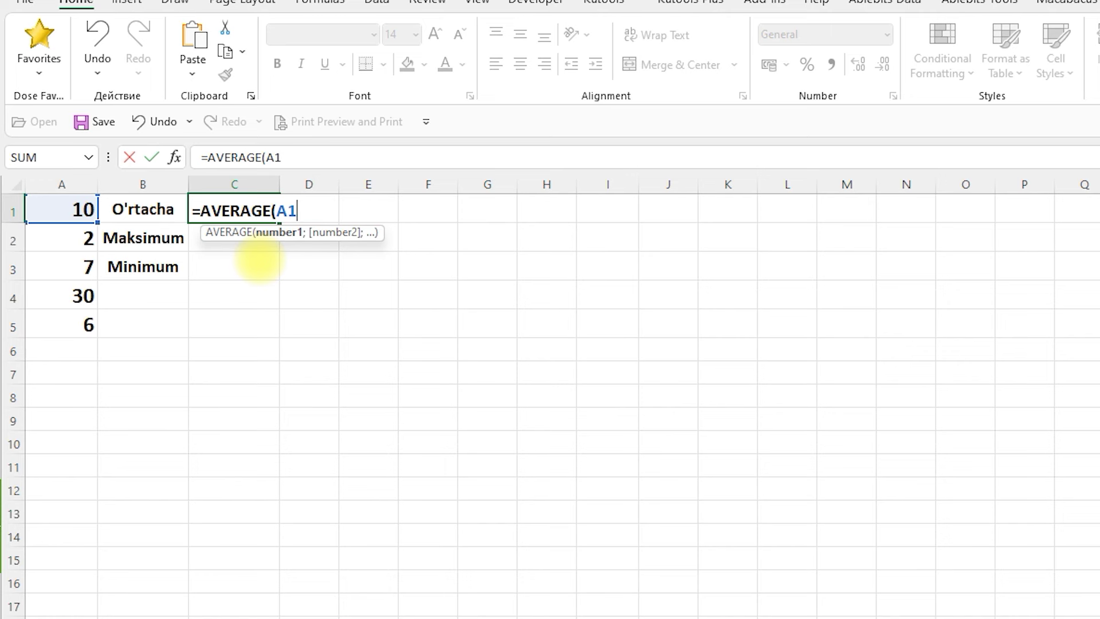
{"action": "type", "text": ":A"}
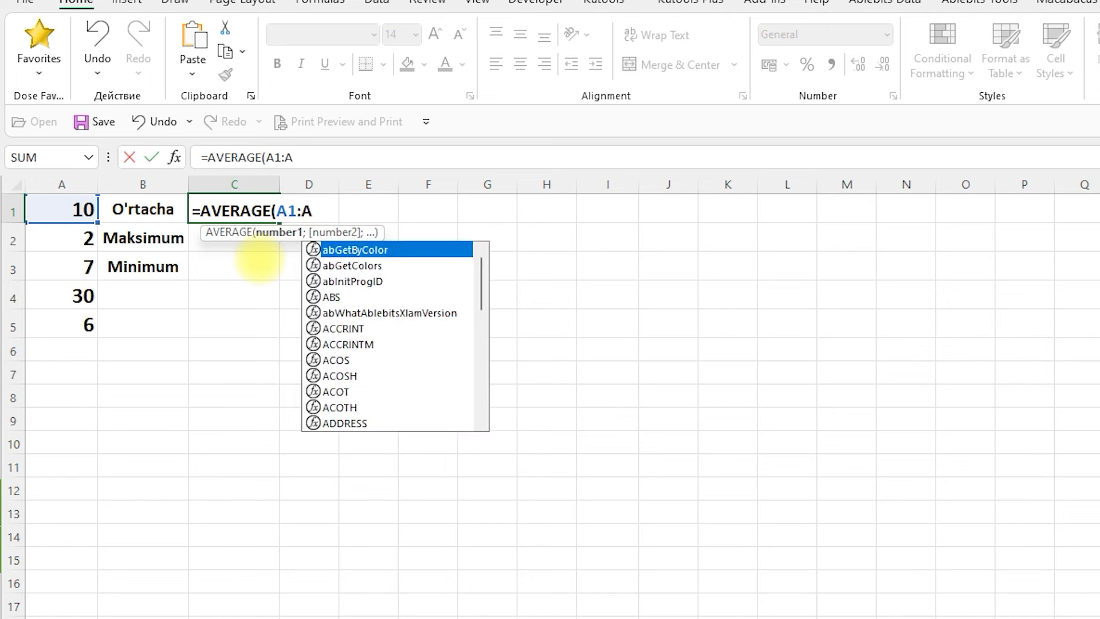
{"action": "type", "text": "5"}
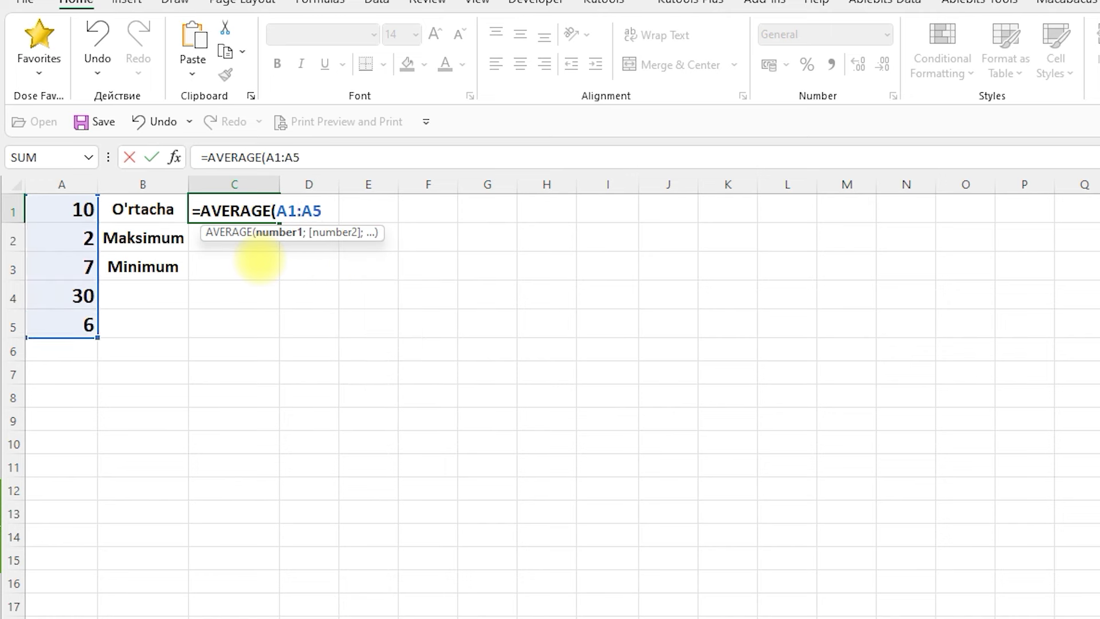
{"action": "type", "text": ")"}
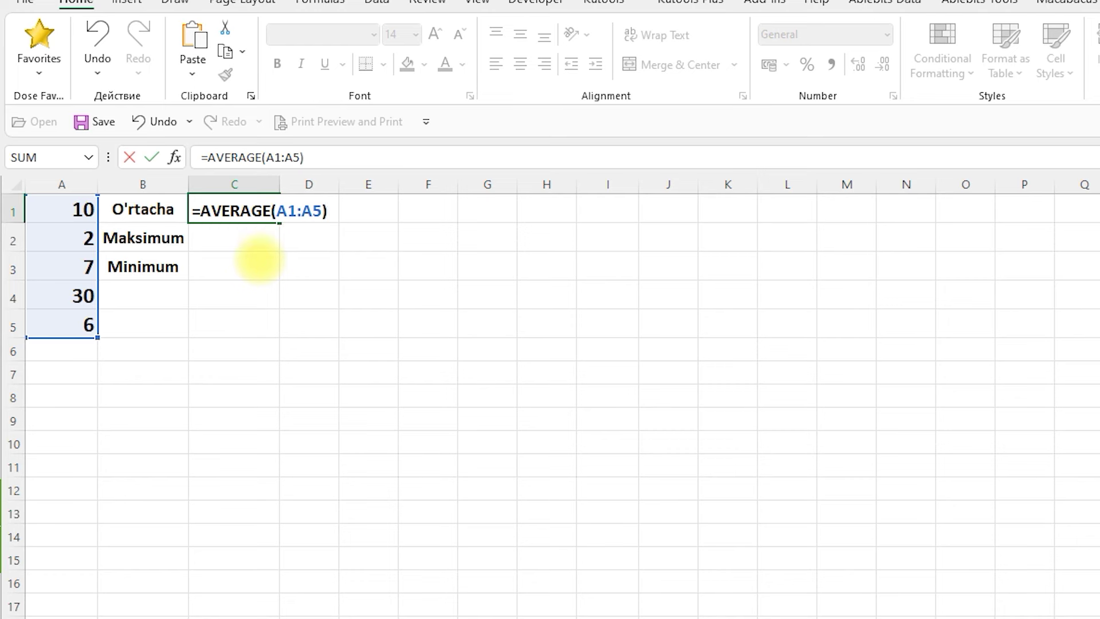
{"action": "key", "text": "Return"}
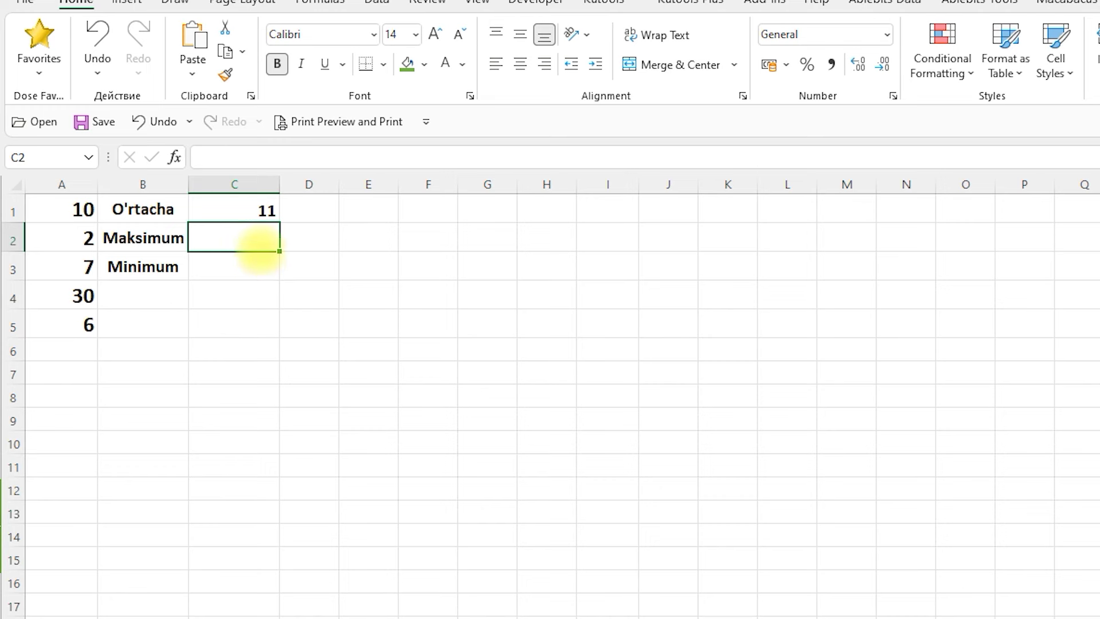
{"action": "left_click_drag", "start_coordinate": [80, 209], "coordinate": [65, 332]}
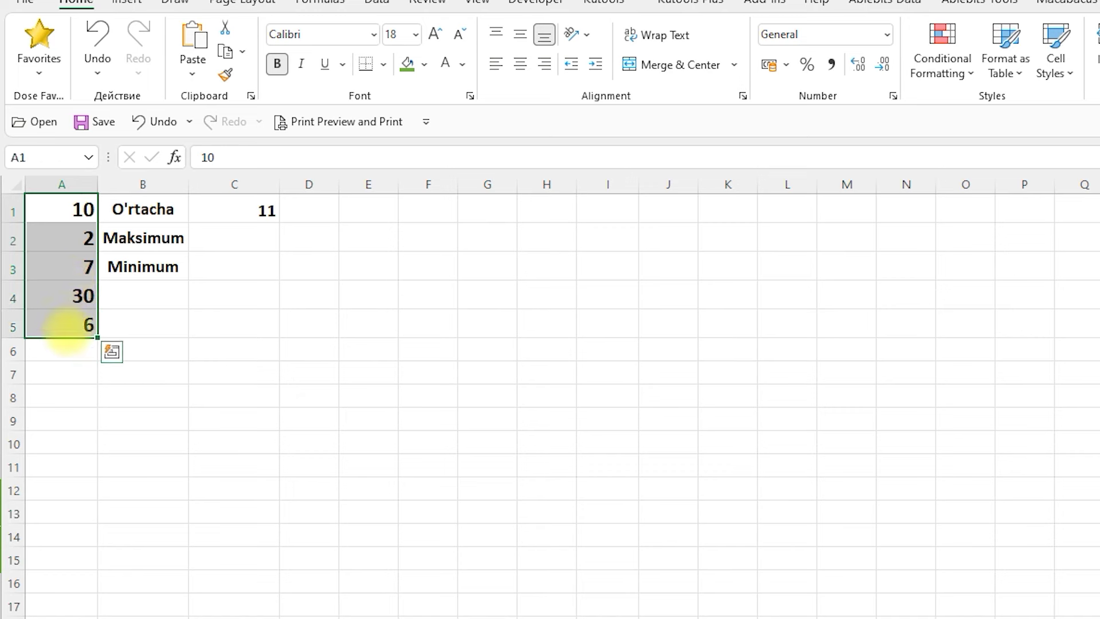
{"action": "left_click", "coordinate": [256, 213]}
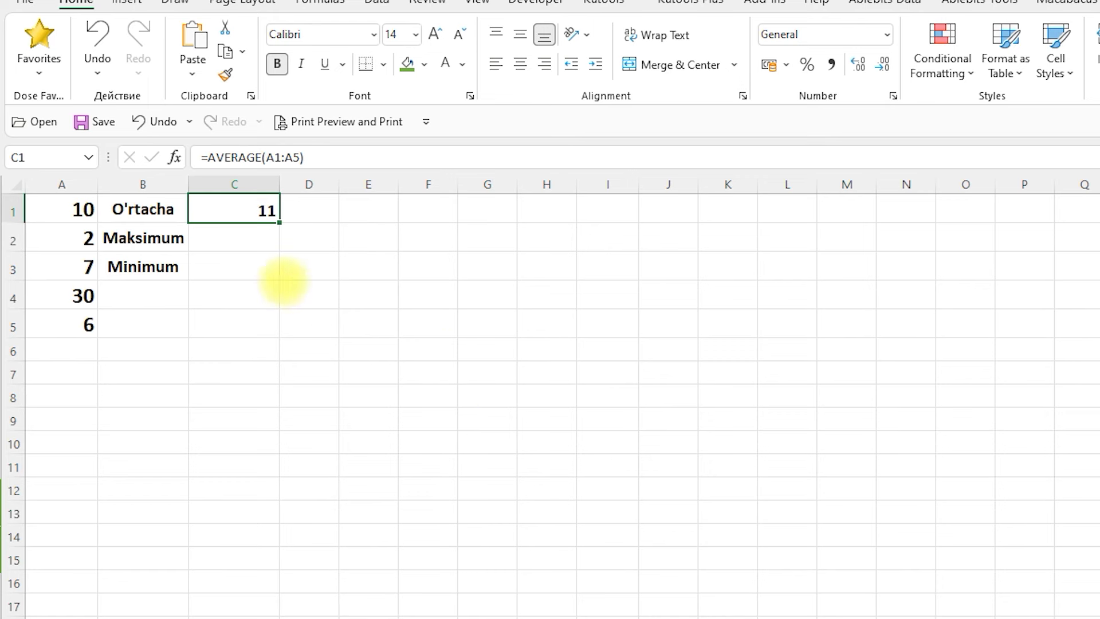
Examine each number in A1:A5 to identify the largest value for the Maksimum row
{"action": "left_click", "coordinate": [242, 240]}
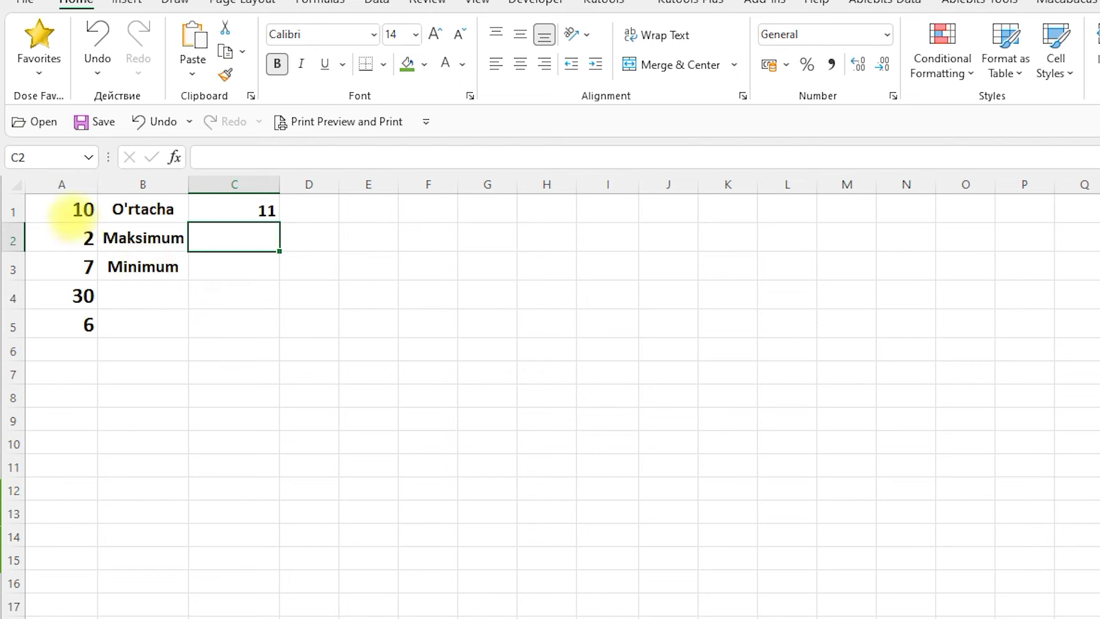
{"action": "left_click", "coordinate": [67, 211]}
{"action": "left_click", "coordinate": [83, 238]}
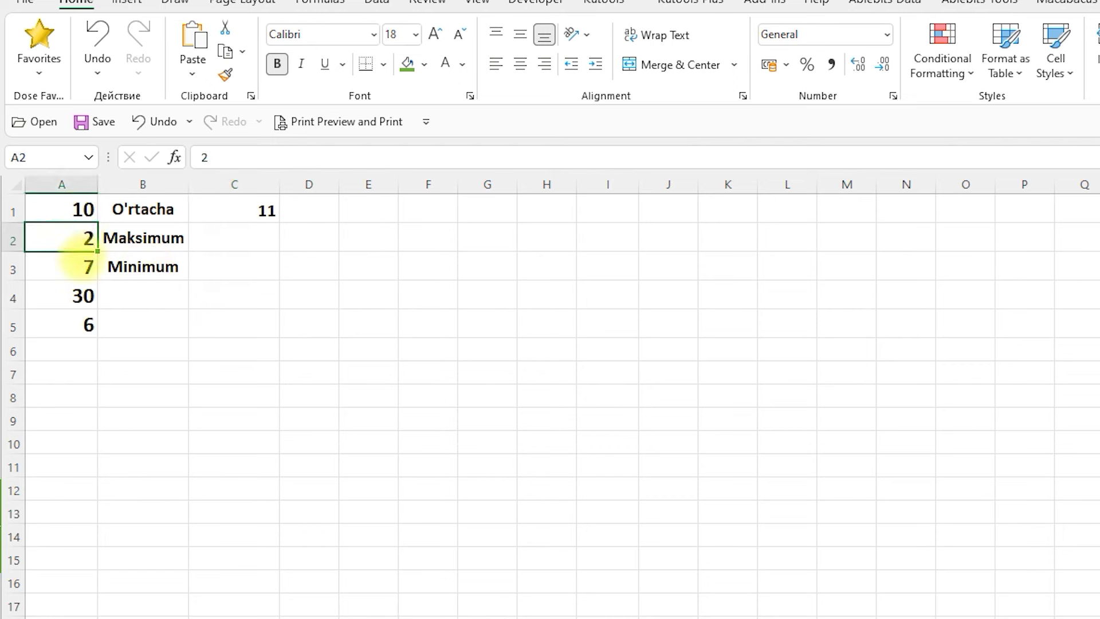
{"action": "left_click", "coordinate": [81, 266]}
{"action": "left_click", "coordinate": [74, 296]}
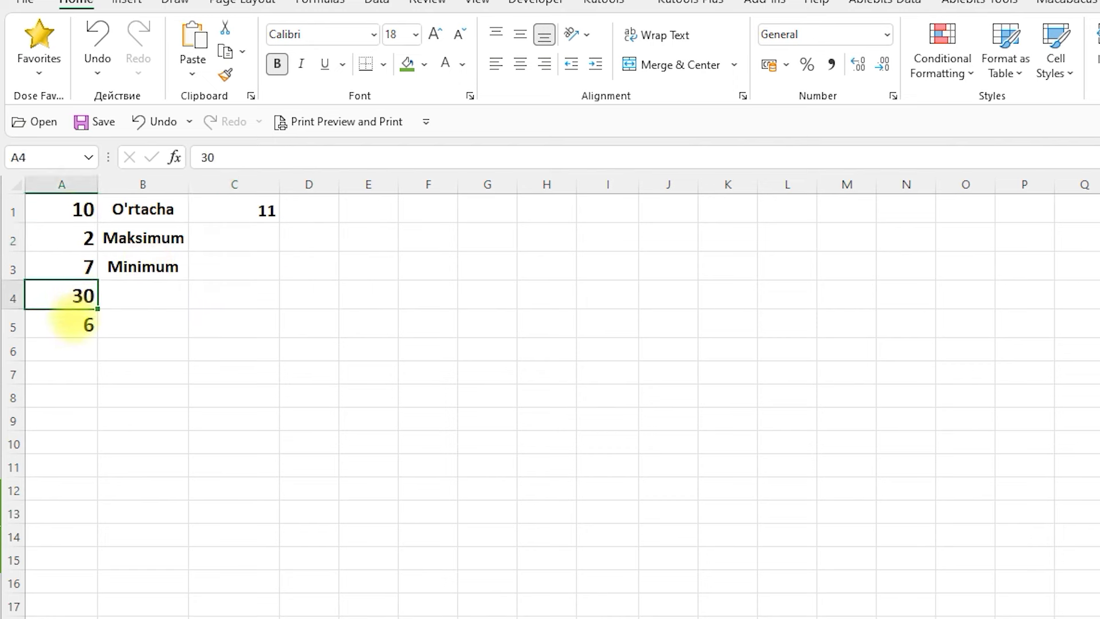
{"action": "left_click", "coordinate": [72, 324]}
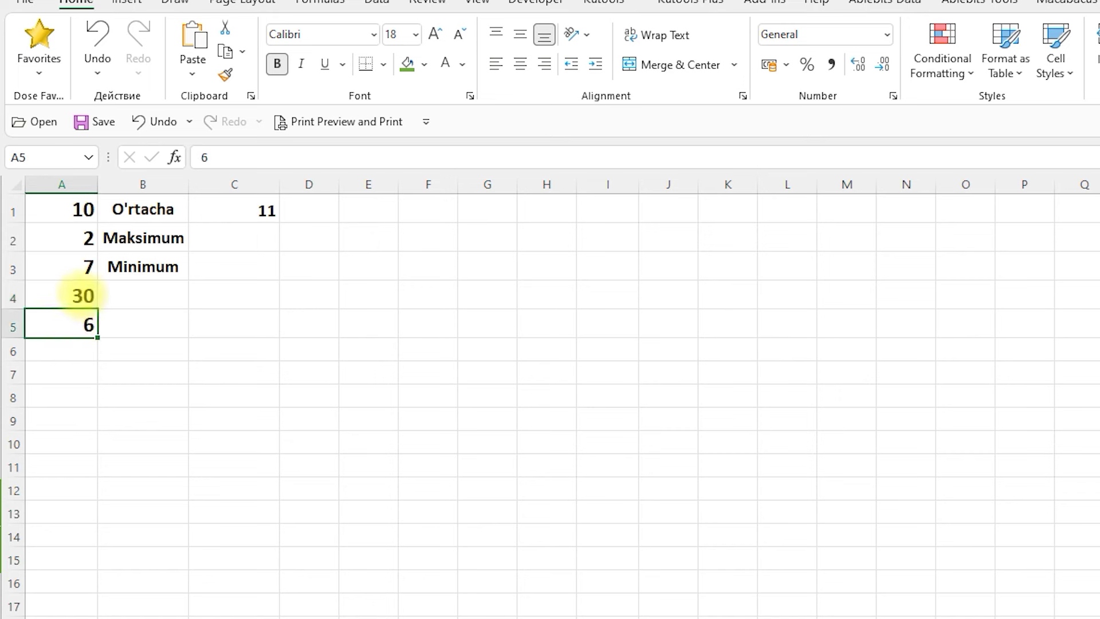
{"action": "left_click", "coordinate": [79, 294]}
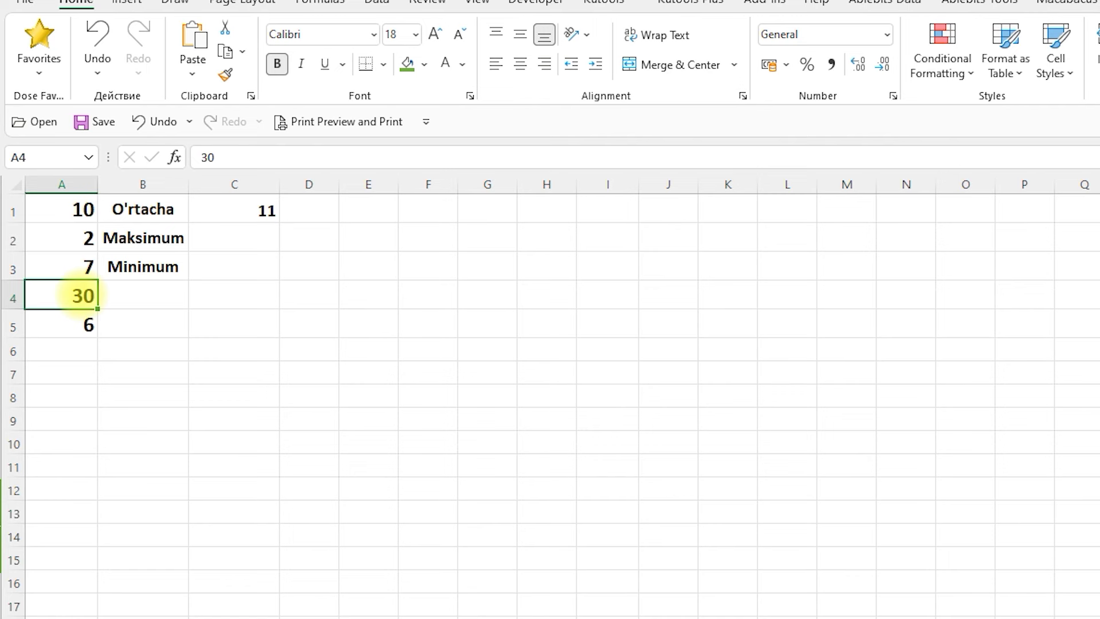
Calculate the maximum of A1:A5 in C2 with =MAX(A1:A5), and check the result against the source range
{"action": "left_click", "coordinate": [213, 243]}
{"action": "type", "text": "="}
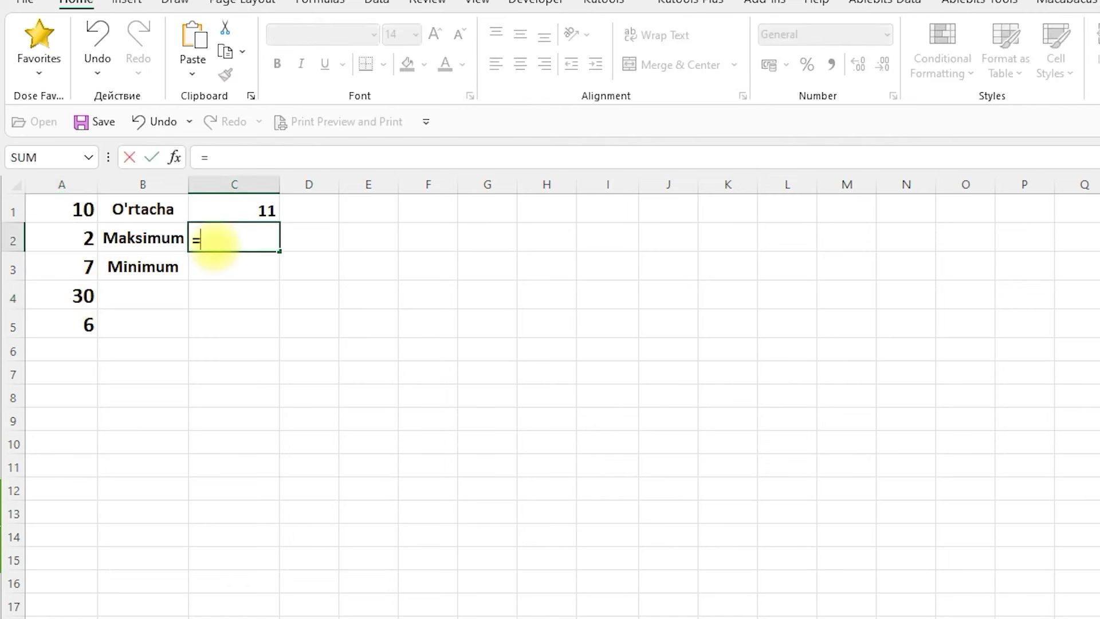
{"action": "type", "text": "MAX"}
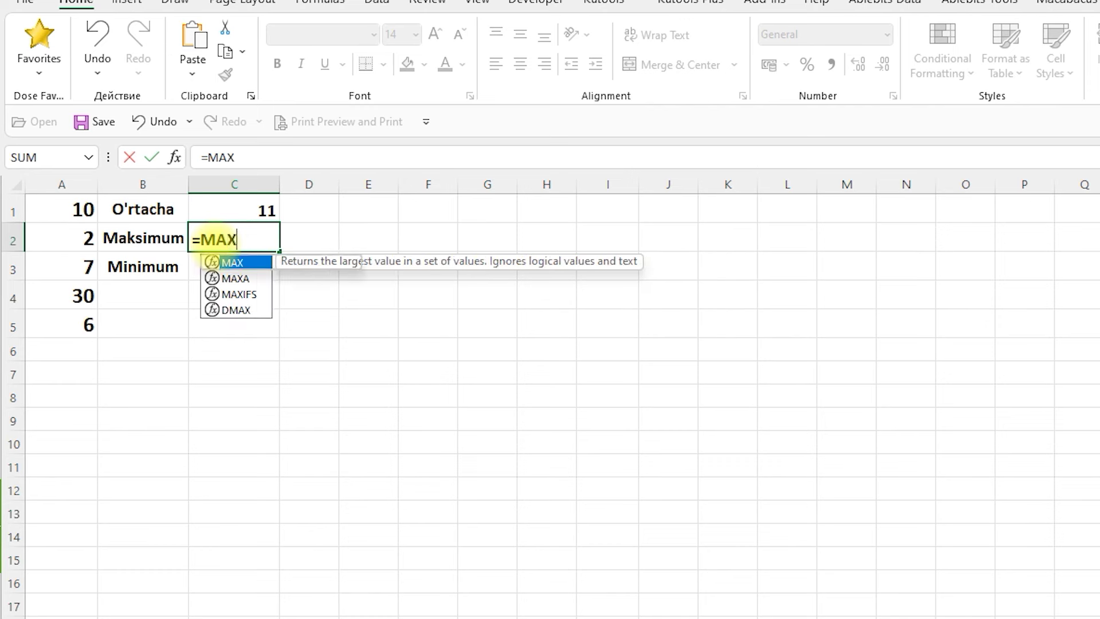
{"action": "type", "text": "("}
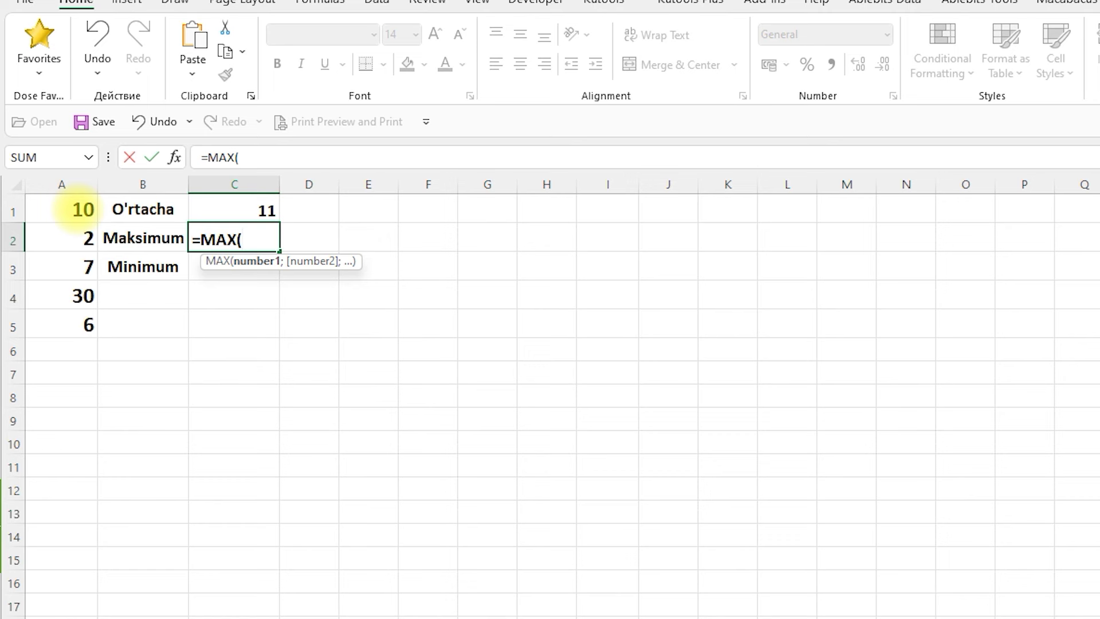
{"action": "type", "text": "A1:"}
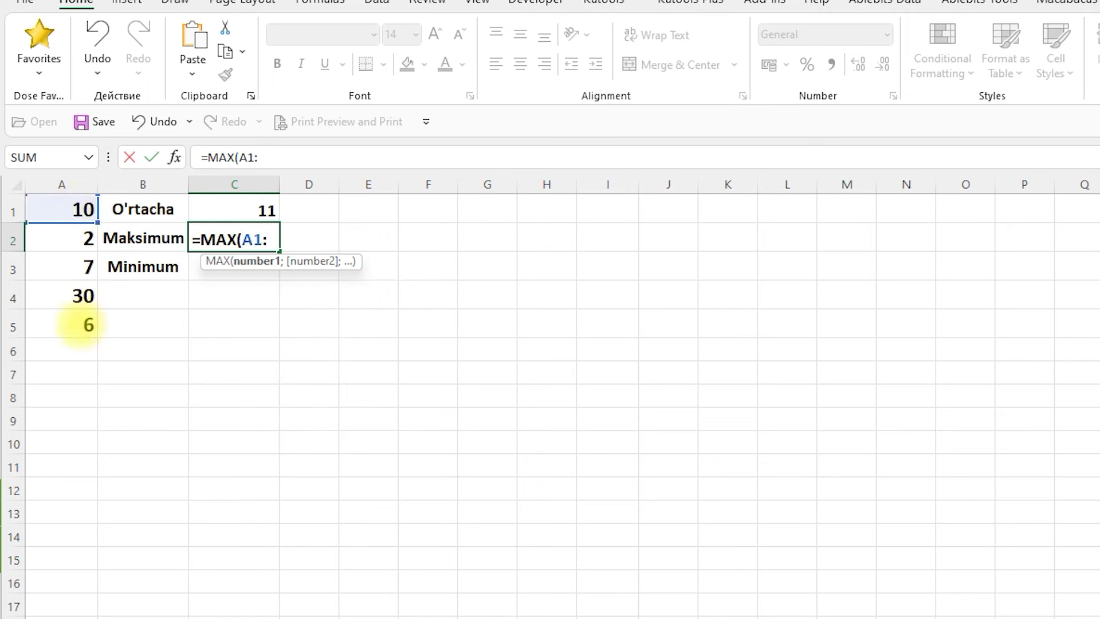
{"action": "type", "text": "A5)"}
{"action": "key", "text": "Return"}
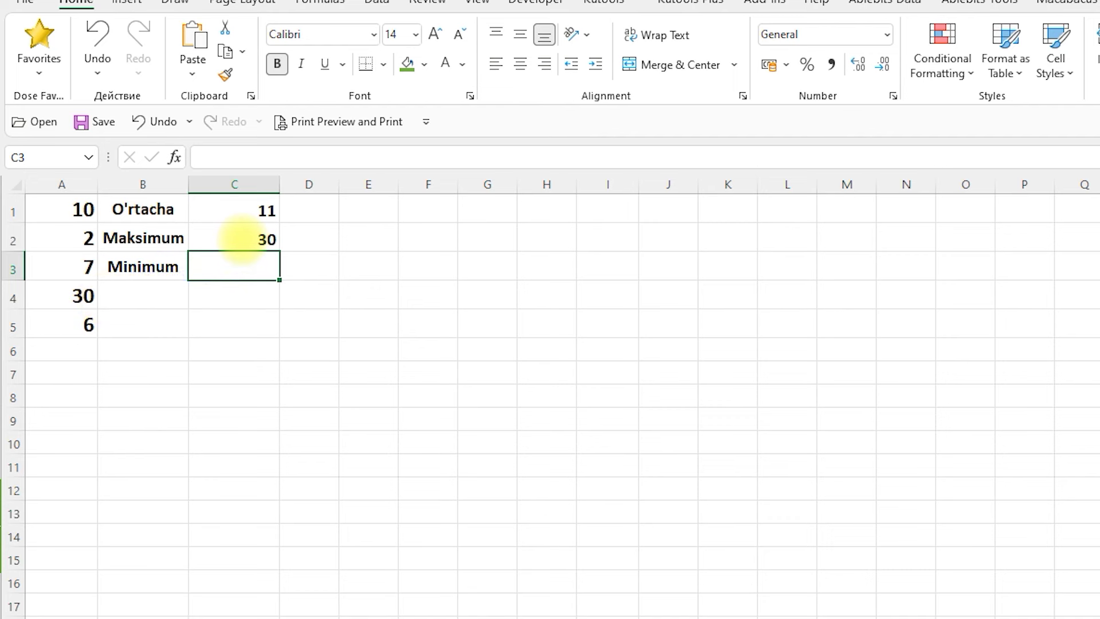
{"action": "left_click", "coordinate": [253, 235]}
{"action": "left_click_drag", "start_coordinate": [62, 209], "coordinate": [64, 326]}
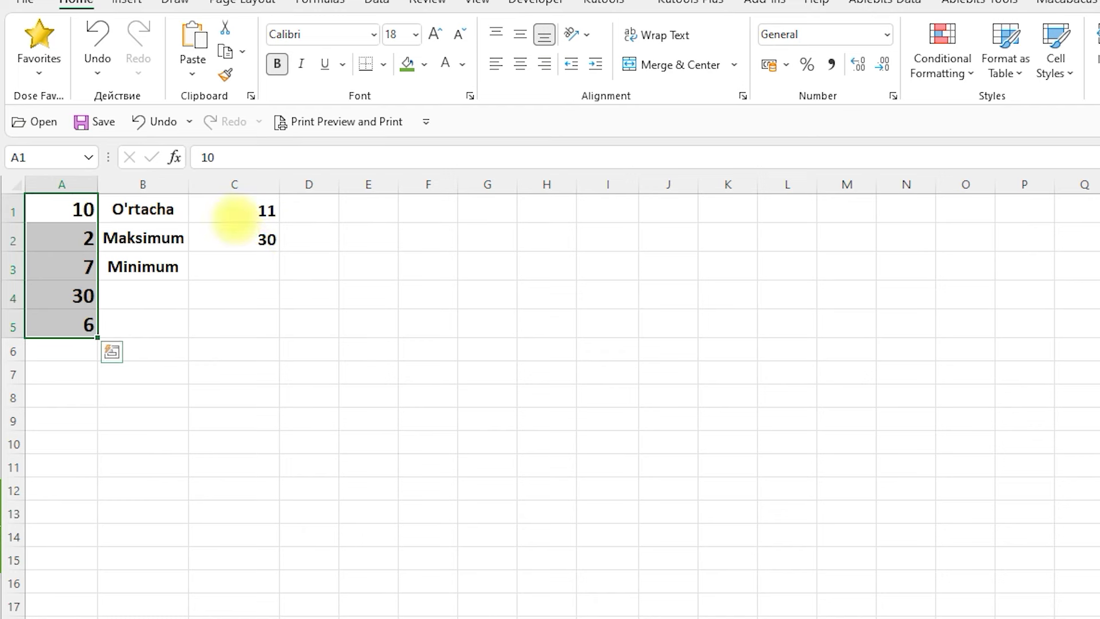
Calculate the minimum of A1:A5 in C3 with =MIN(A1:A5), and check the result against the source numbers
{"action": "left_click", "coordinate": [226, 269]}
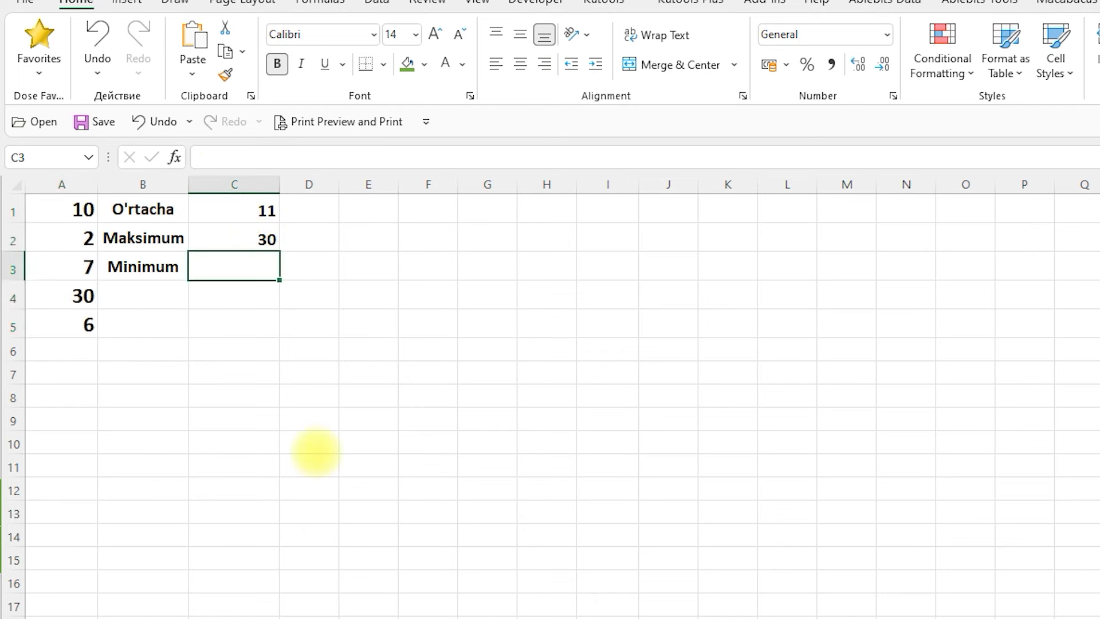
{"action": "type", "text": "="}
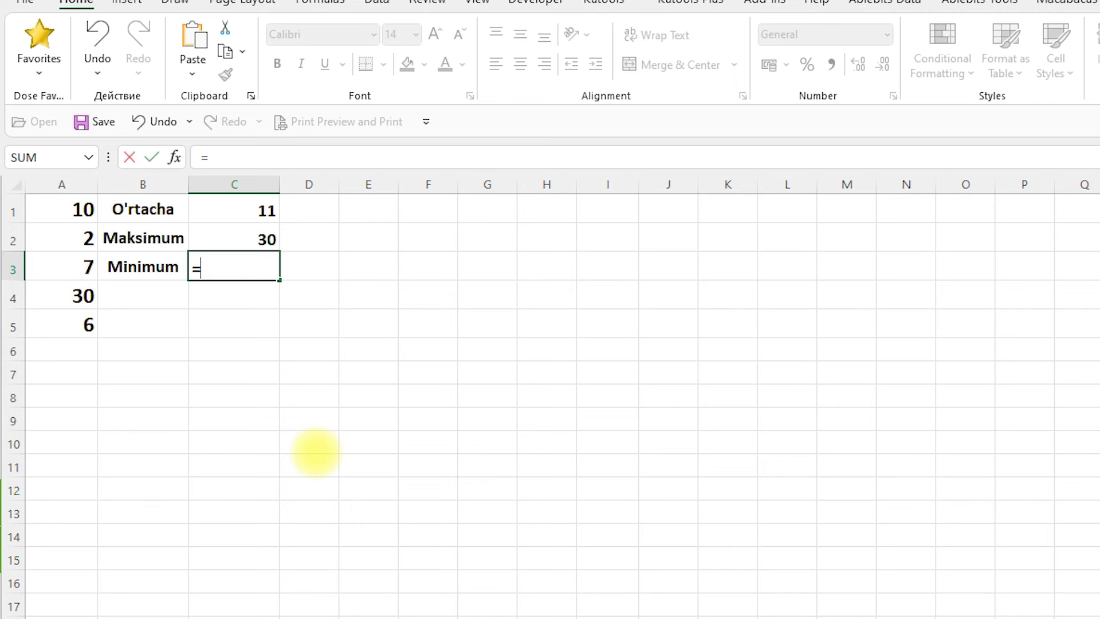
{"action": "type", "text": "MIN"}
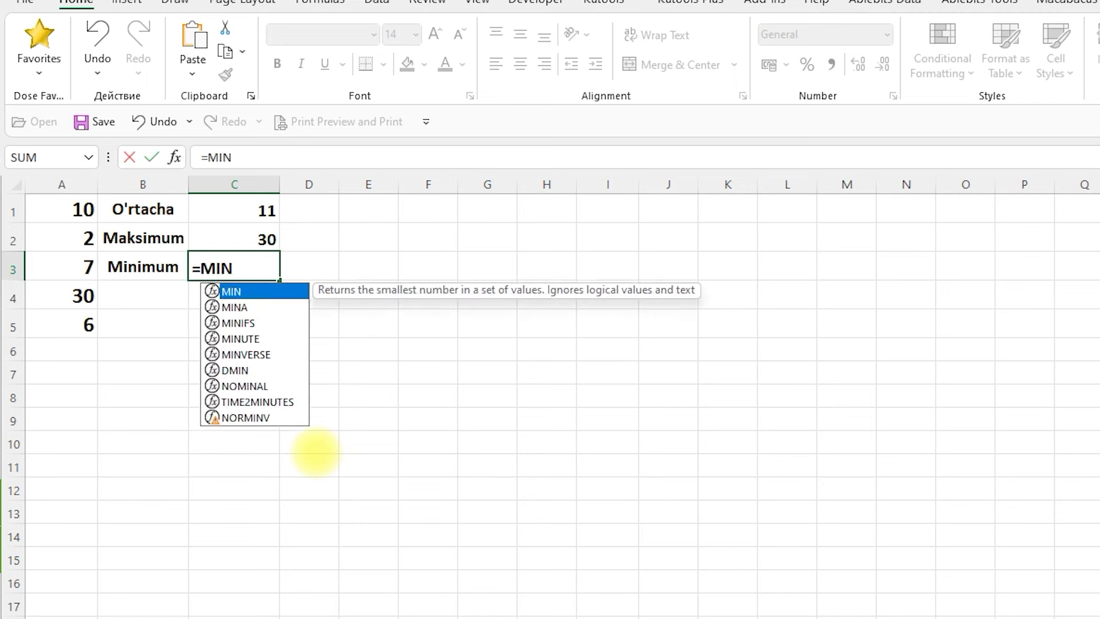
{"action": "type", "text": "("}
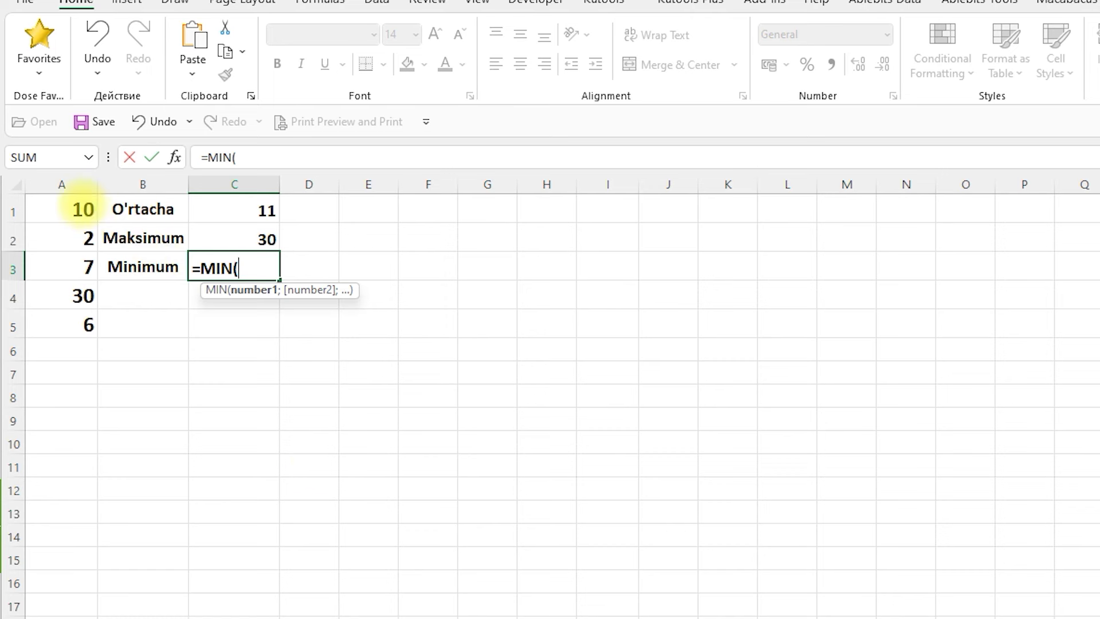
{"action": "left_click", "coordinate": [80, 209]}
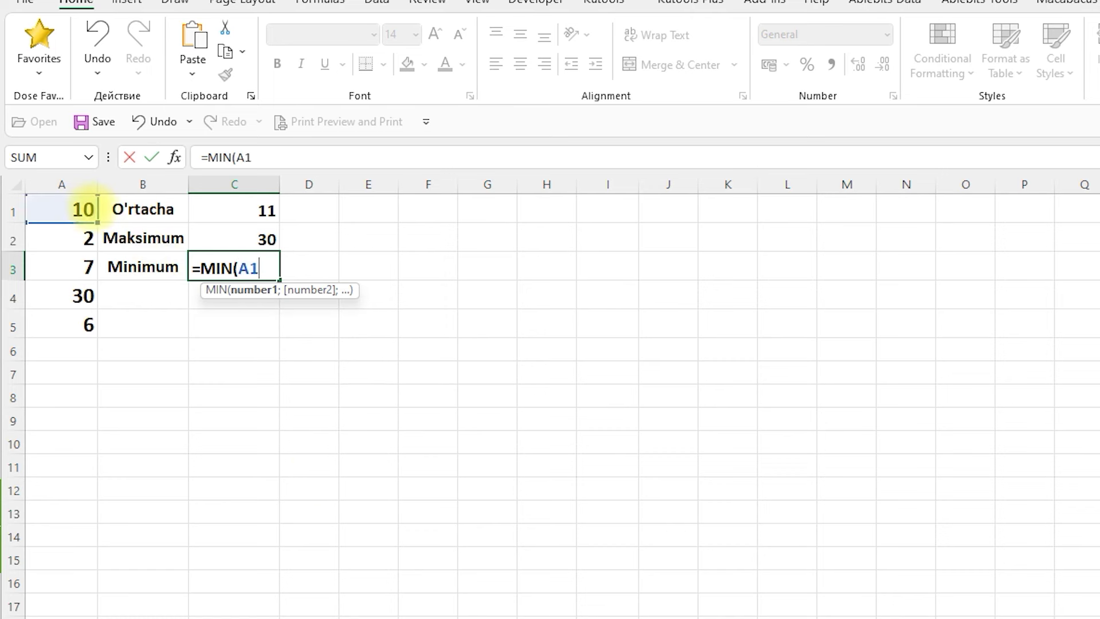
{"action": "type", "text": ":A"}
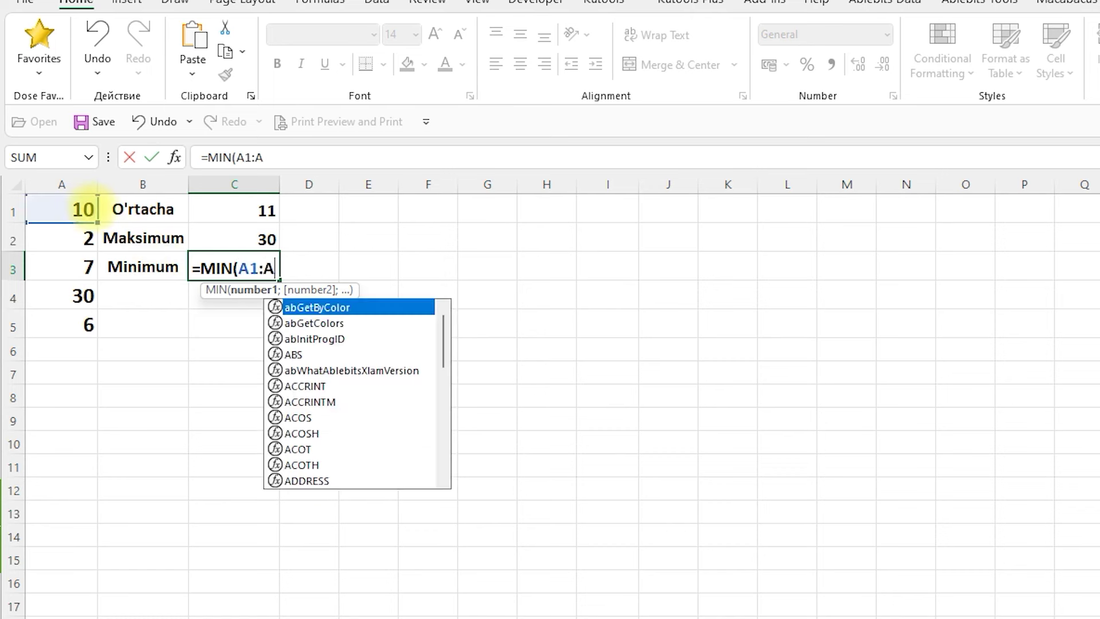
{"action": "type", "text": "5)"}
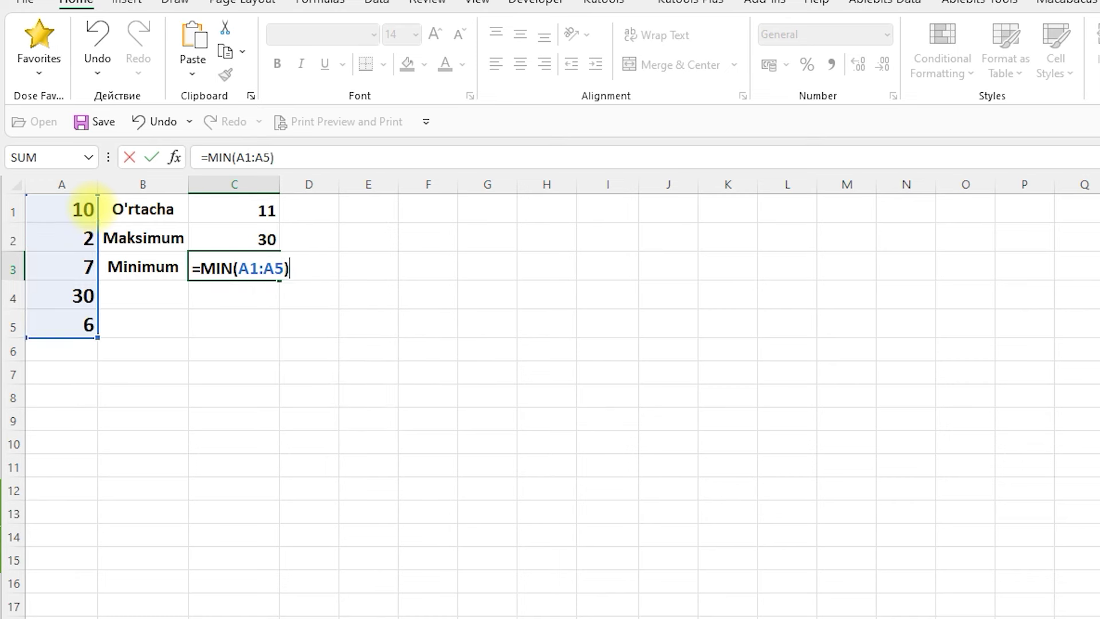
{"action": "key", "text": "Return"}
{"action": "key", "text": "Up"}
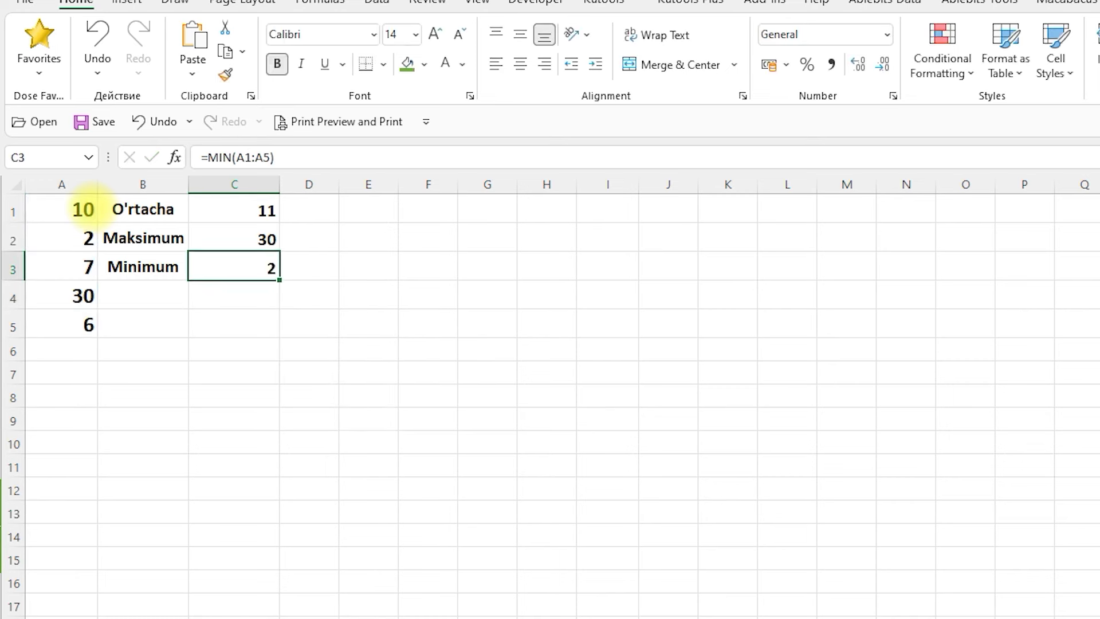
{"action": "left_click_drag", "start_coordinate": [83, 209], "coordinate": [94, 324]}
{"action": "left_click", "coordinate": [86, 232]}
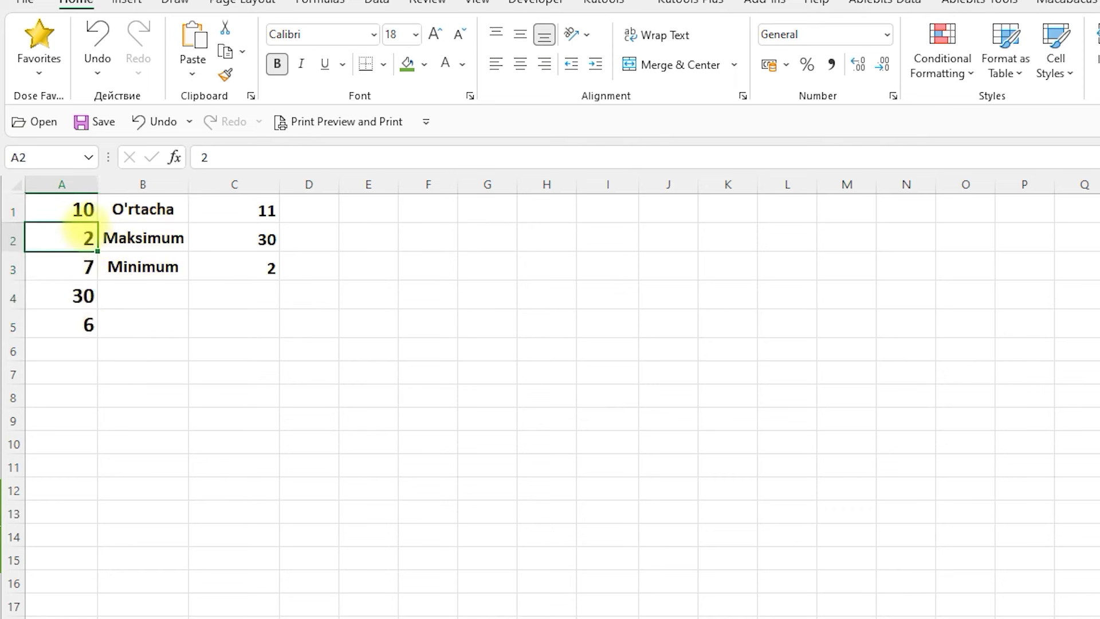